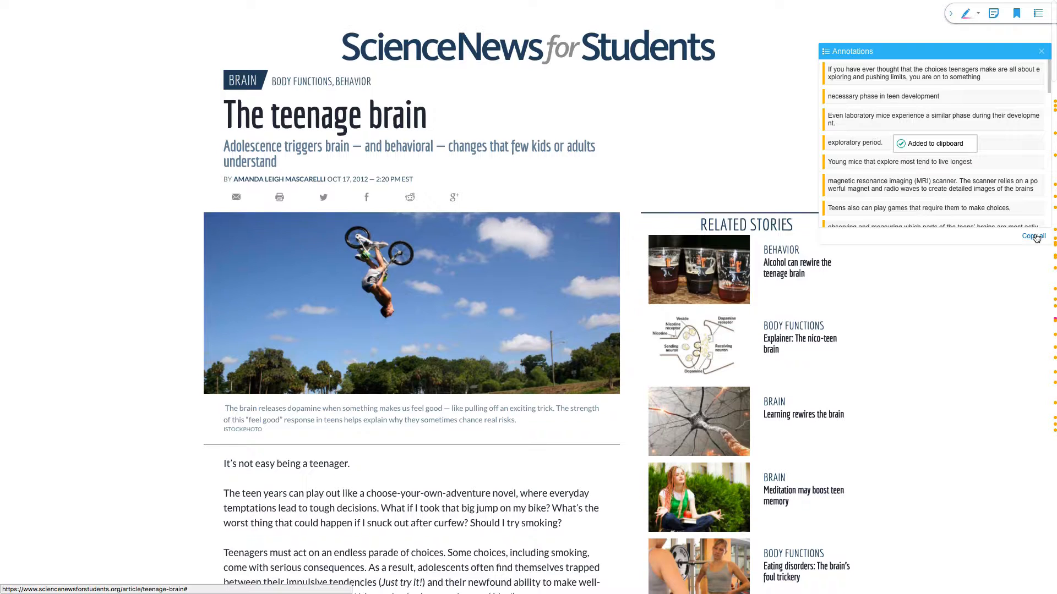
- Create a new Google Docs document in the Online Psychology Drive folder and paste the copied article annotations into it
mouse_move(450, 5)
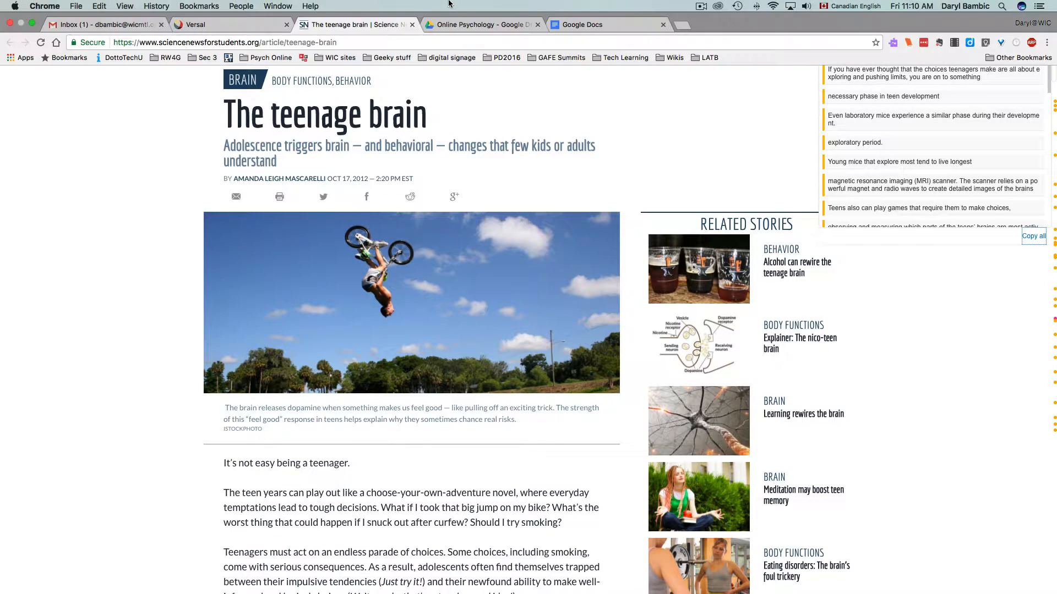
click(464, 27)
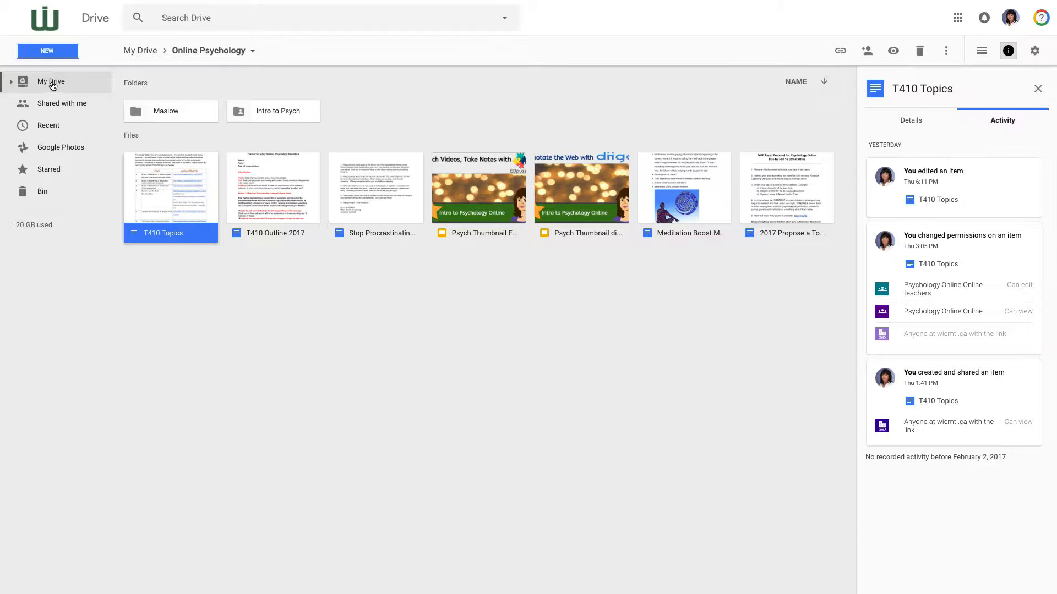
click(47, 52)
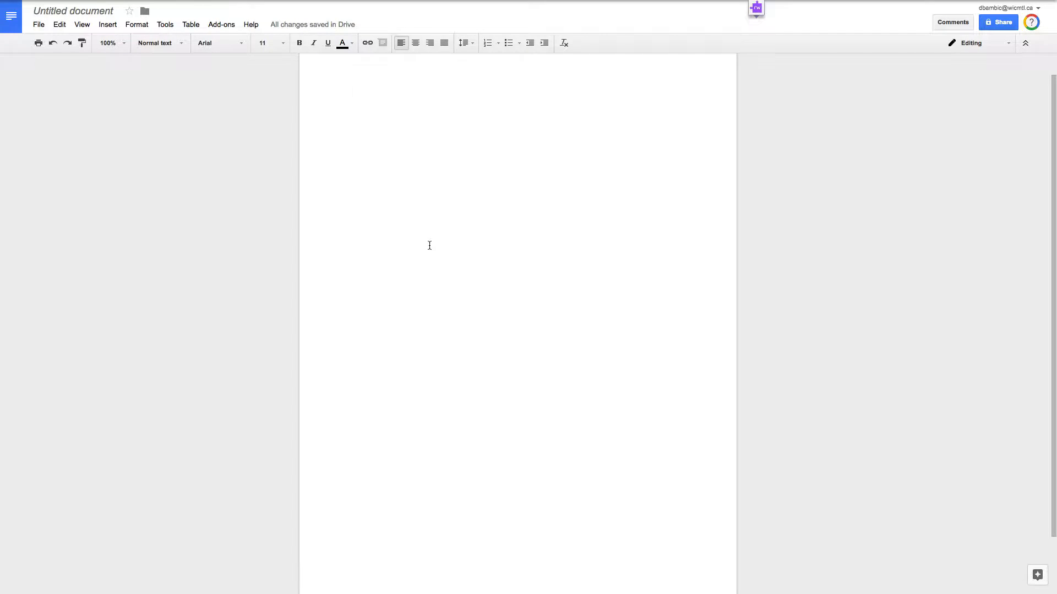
key(ctrl+v)
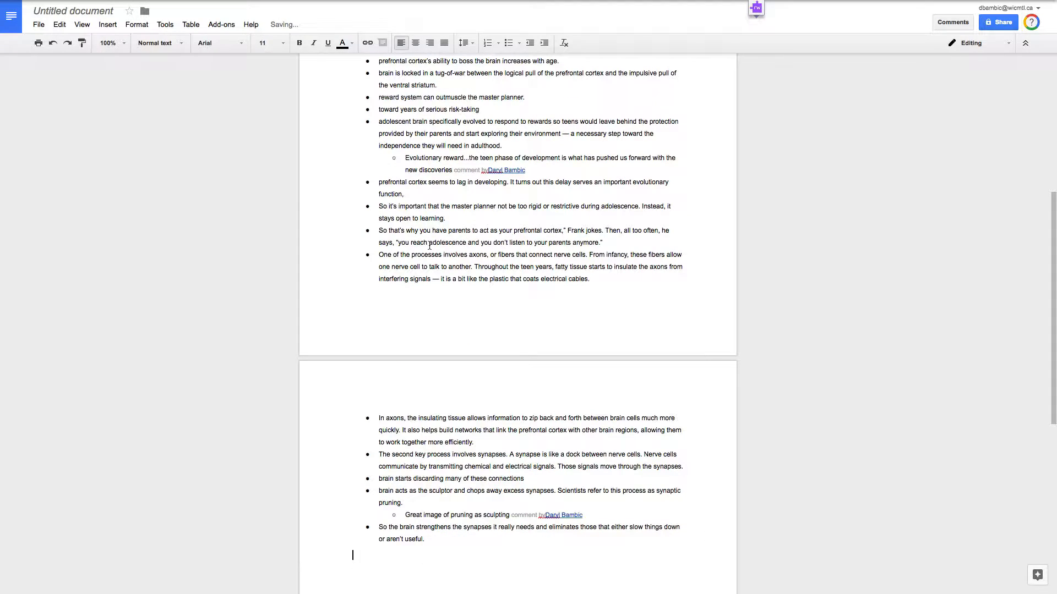
scroll(387, 201, up, 6)
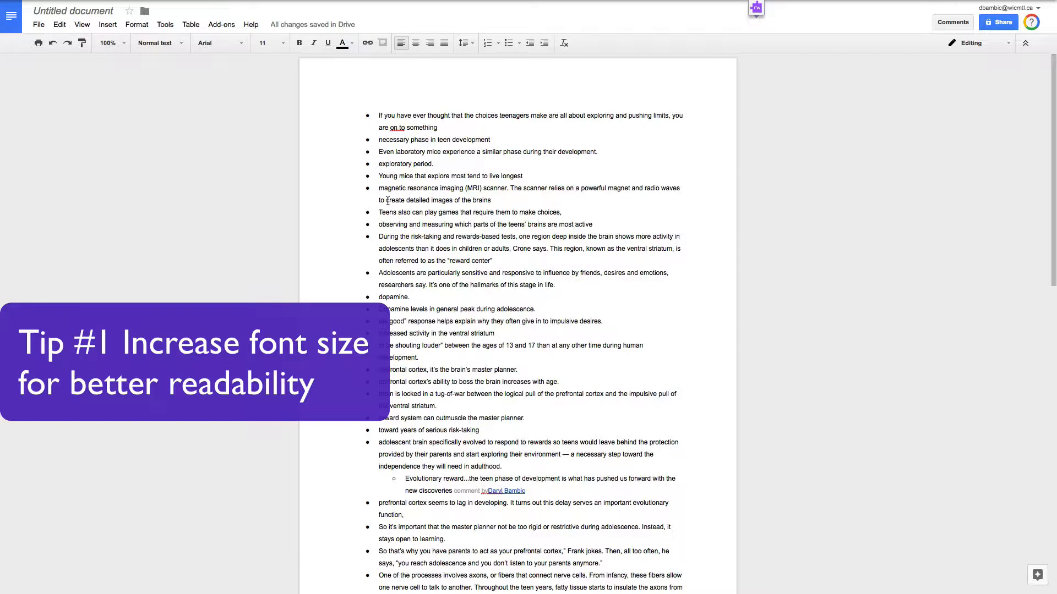
- Set all the pasted notes to font size 14 and convert the bullet points to a numbered list
click(426, 191)
key(ctrl+a)
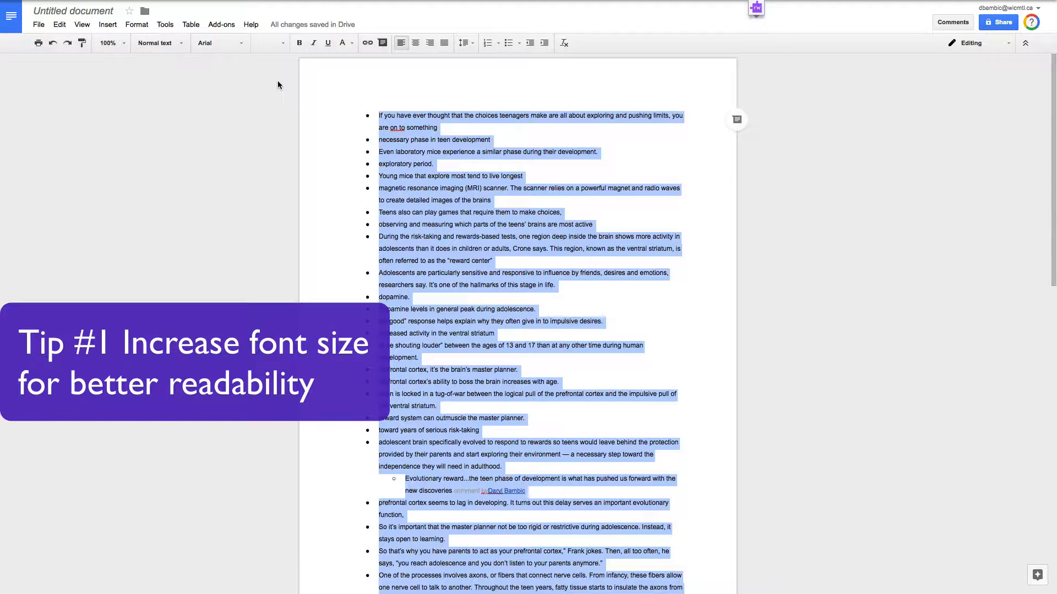
click(284, 44)
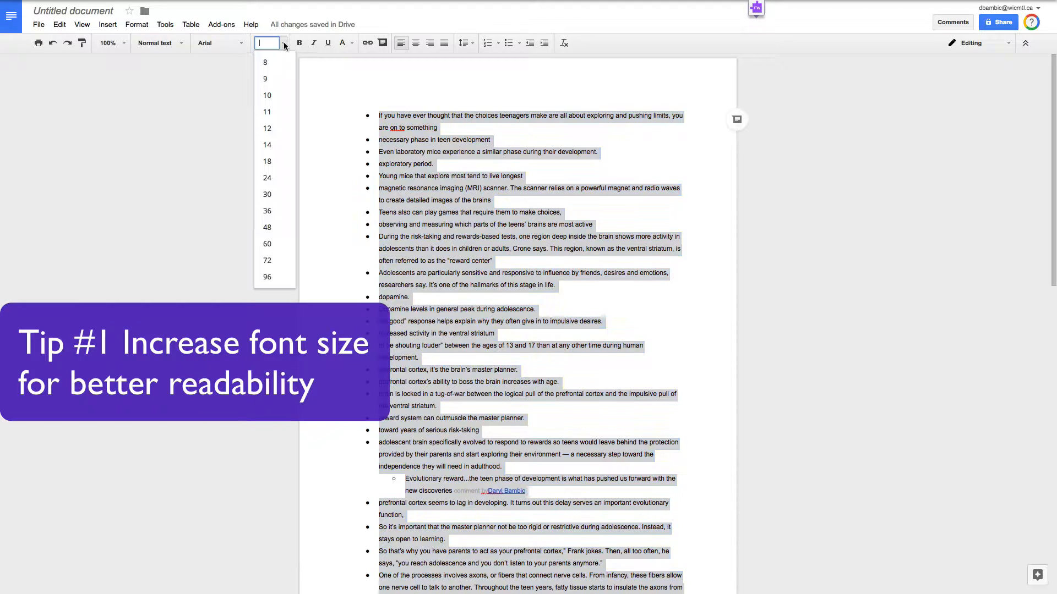
click(272, 146)
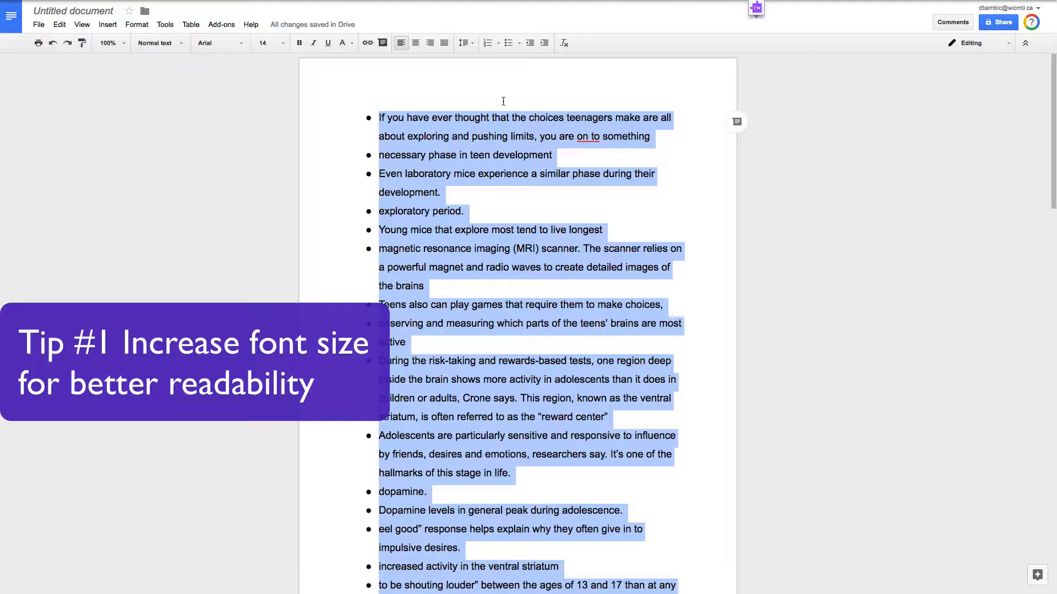
click(488, 44)
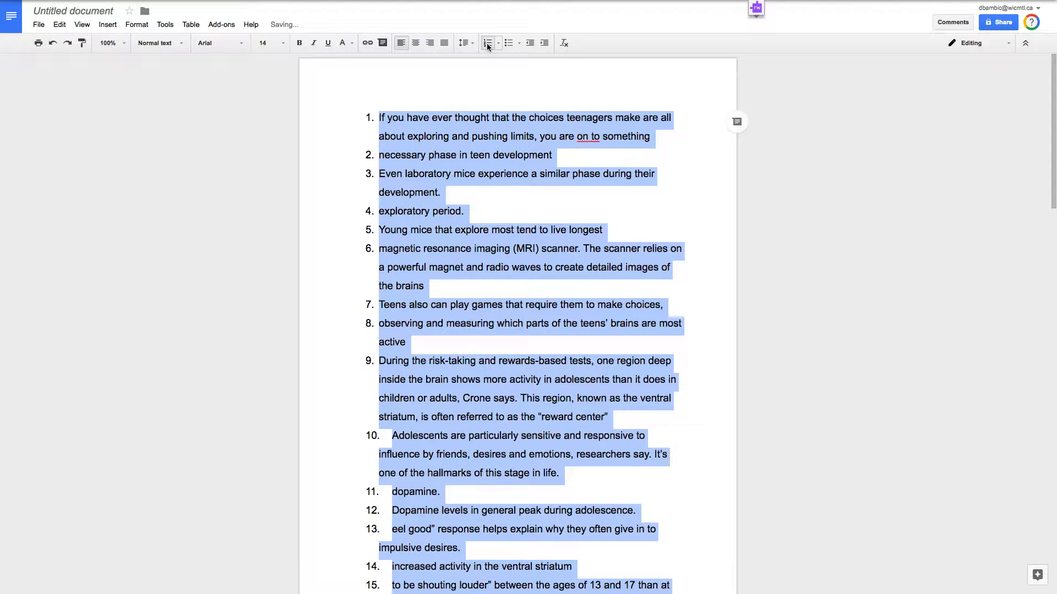
click(353, 155)
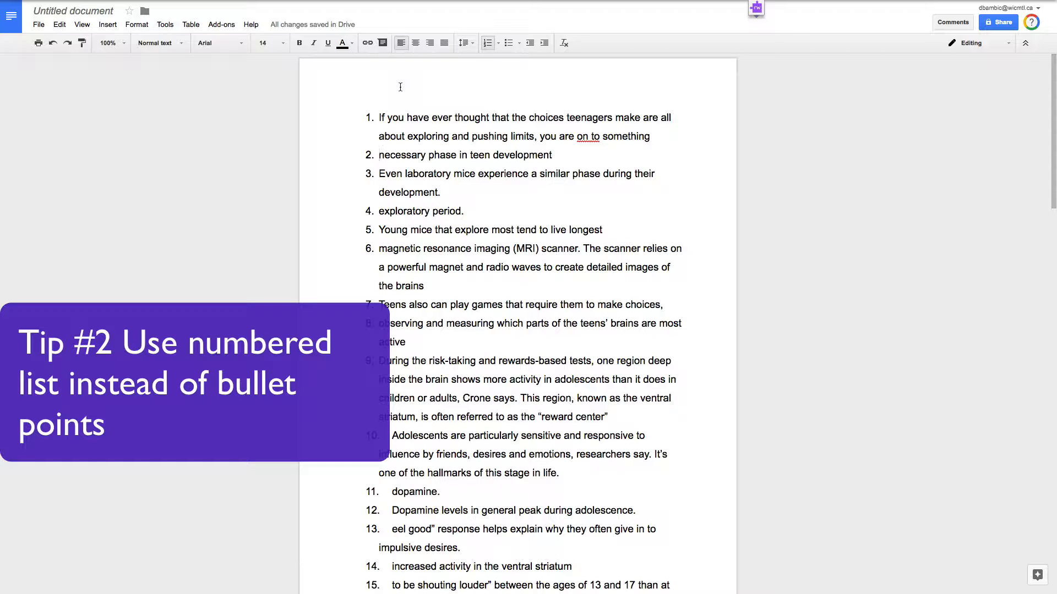
- Insert blank lines above the first list item to make room for a title
click(359, 117)
key(Return)
key(Return)
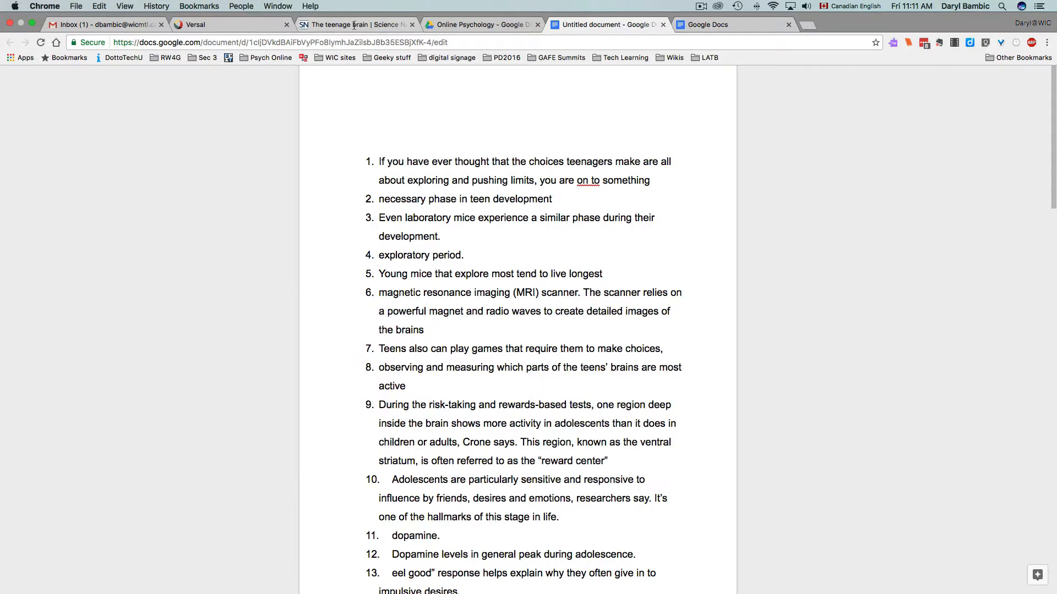
- Copy the web address of the teenage brain article and add the title "Teenage Brain" above the numbered notes
click(354, 26)
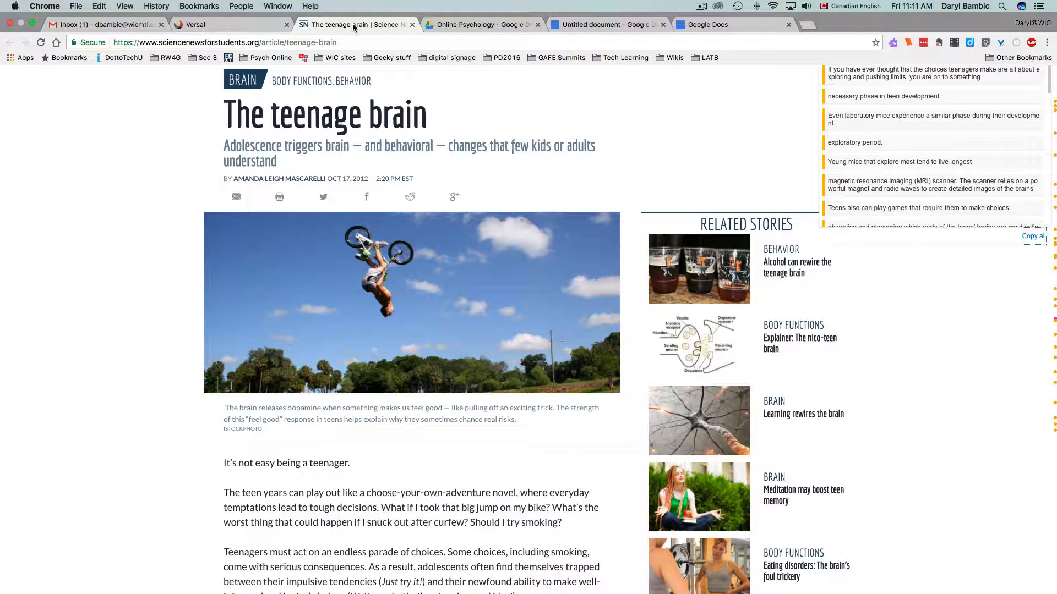
click(344, 43)
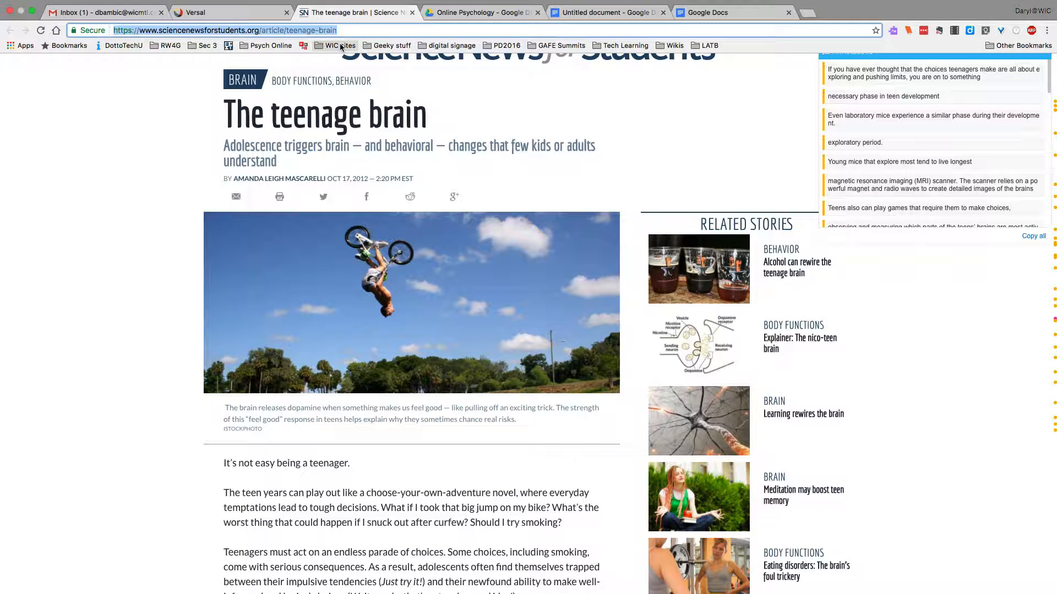
click(616, 15)
text(Teenage Brain)
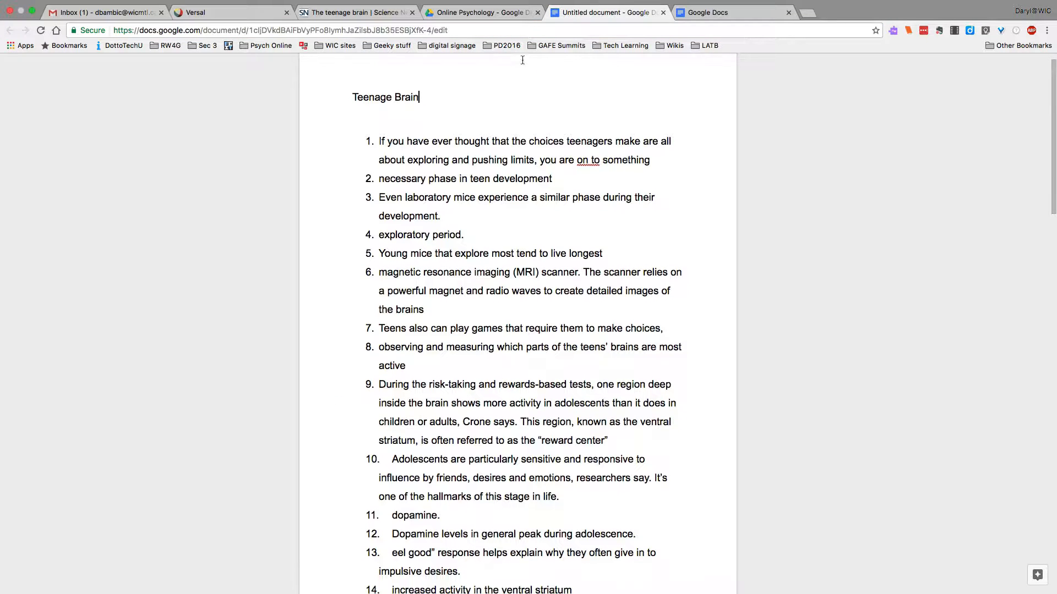
- Make the "Teenage Brain" title bold and centre it on the page
drag(350, 98, 435, 98)
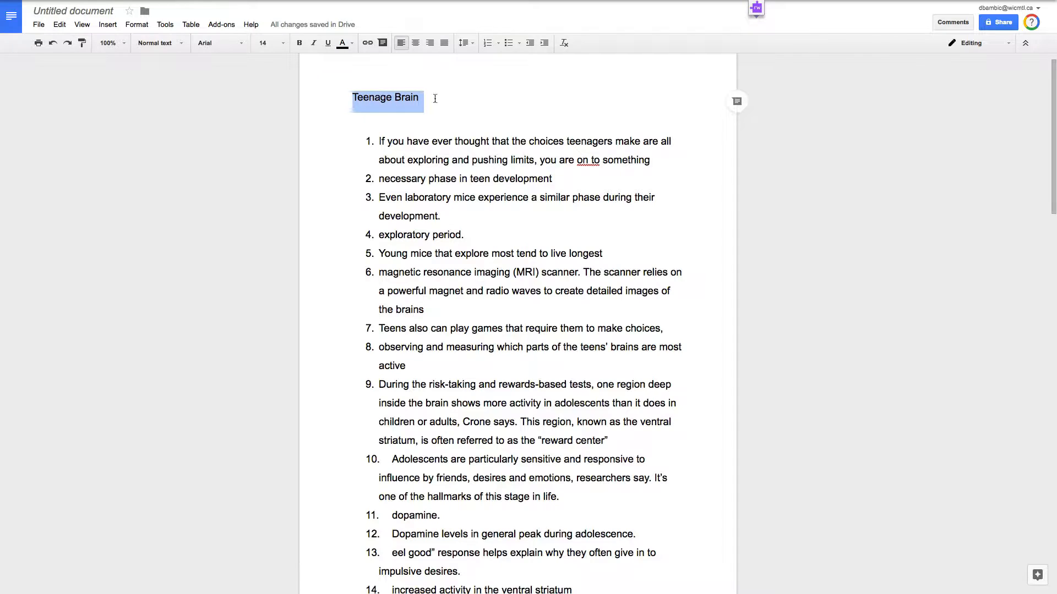
click(299, 43)
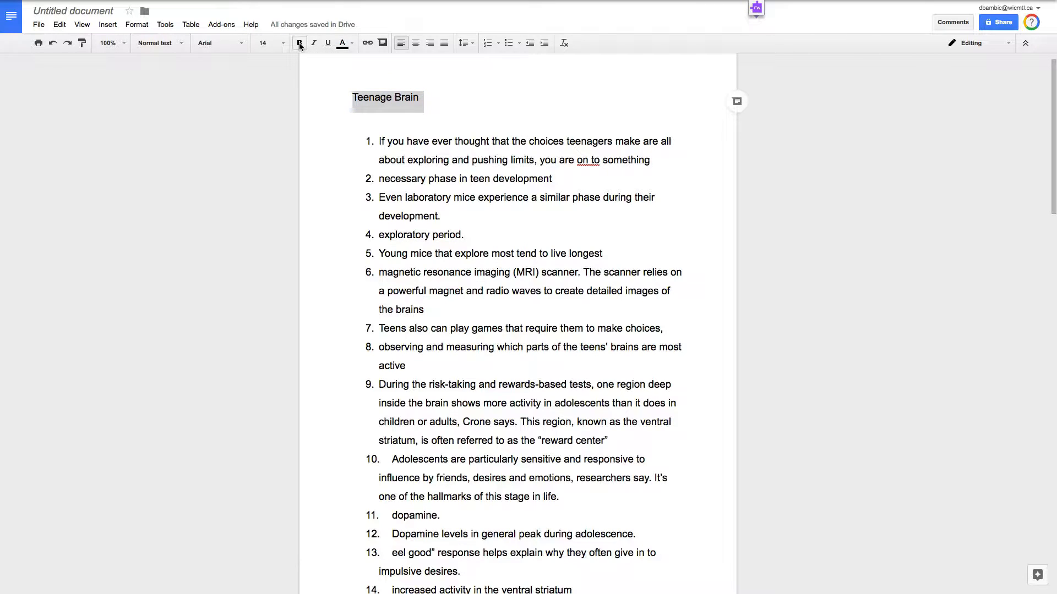
click(417, 43)
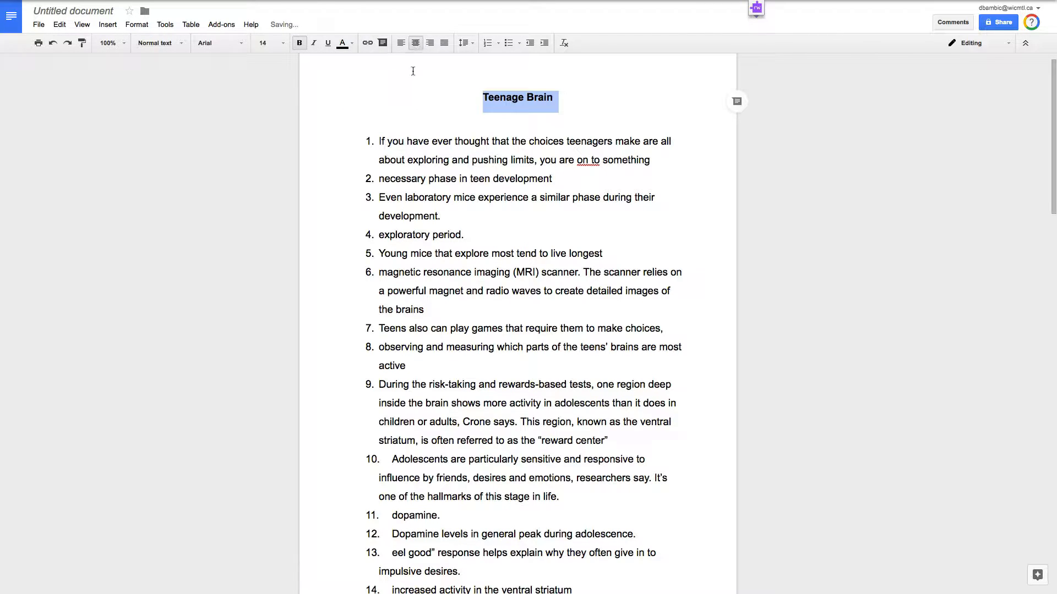
- Rename the document as "Teenage Brain - " followed by the author's surname
click(88, 11)
click(99, 11)
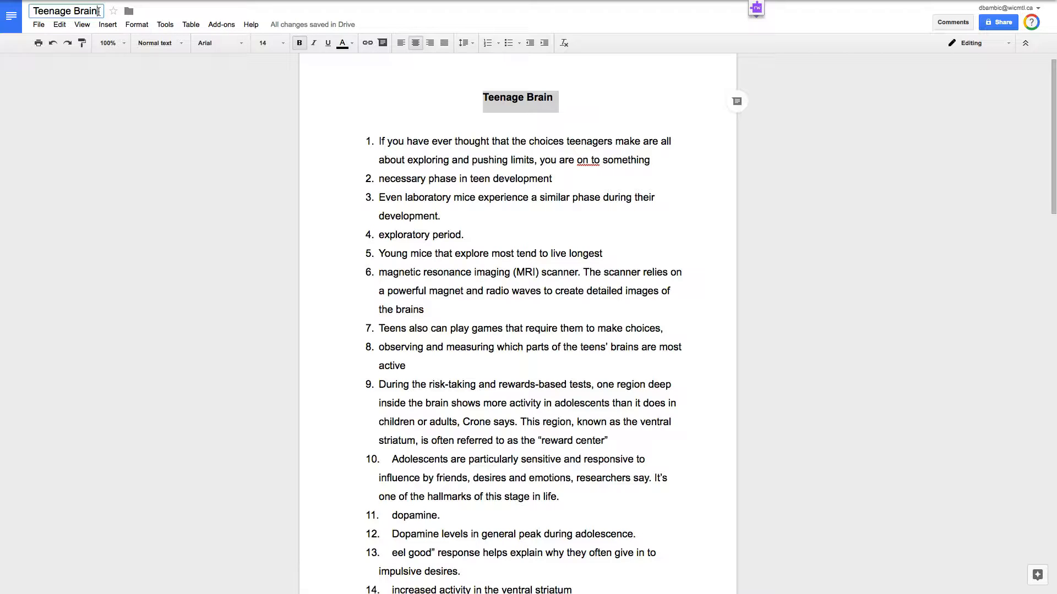
text(- Bambic)
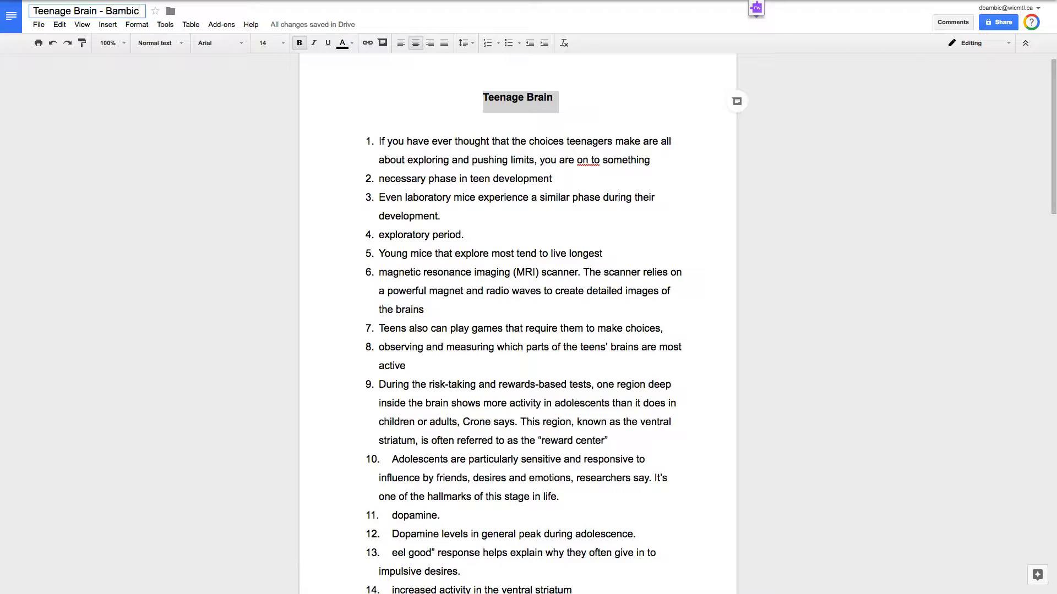
click(596, 109)
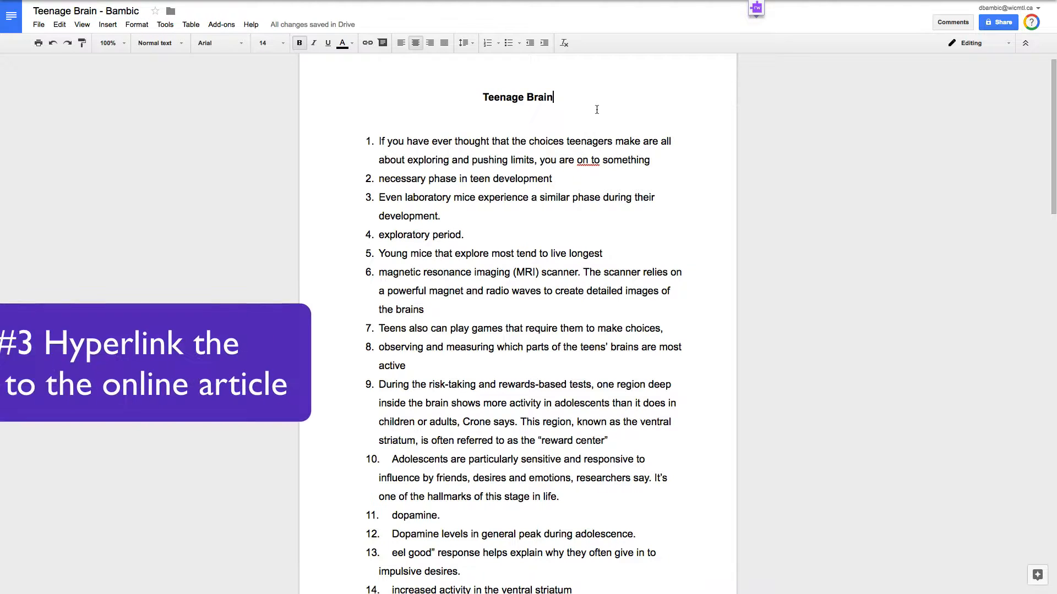
drag(474, 99, 597, 101)
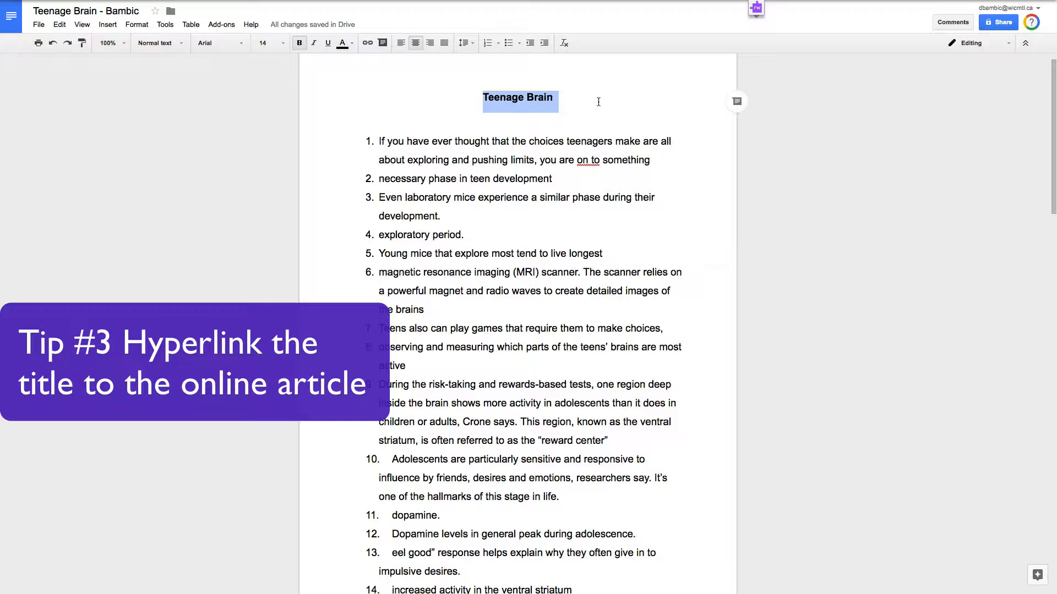
key(ctrl+k)
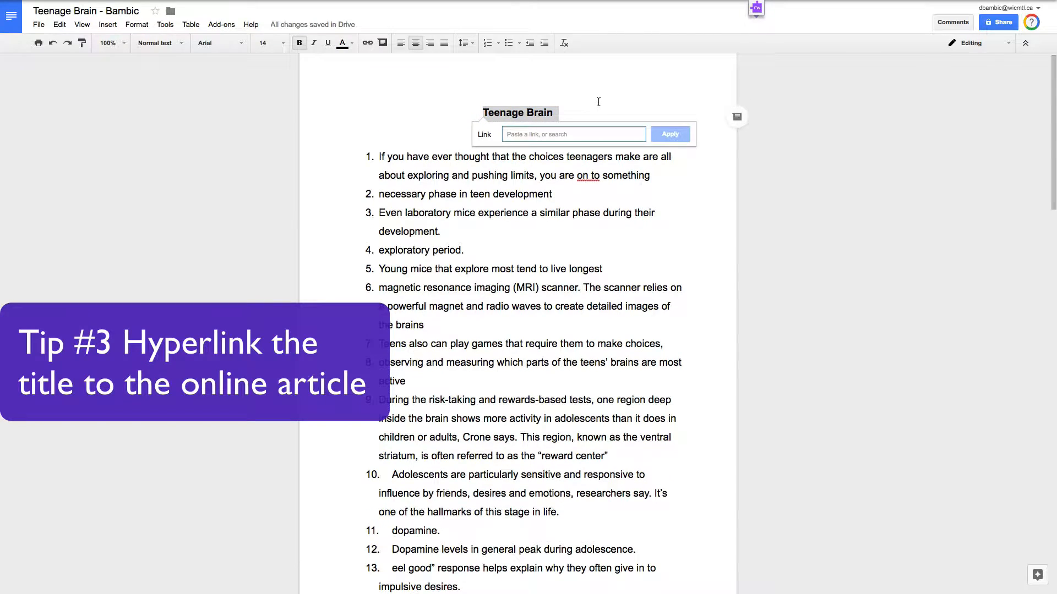
key(ctrl+v)
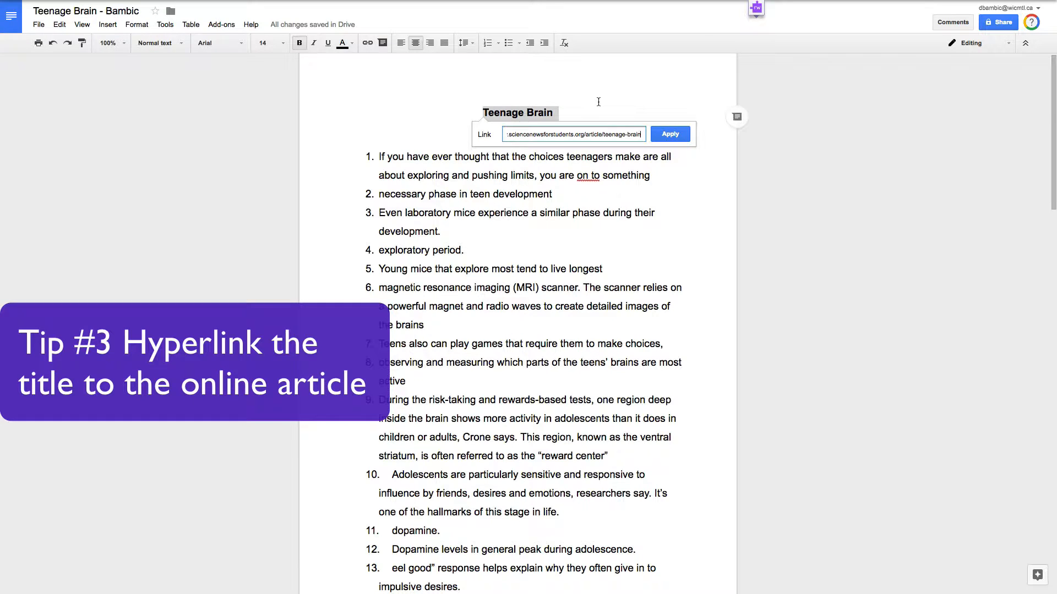
key(Return)
click(527, 113)
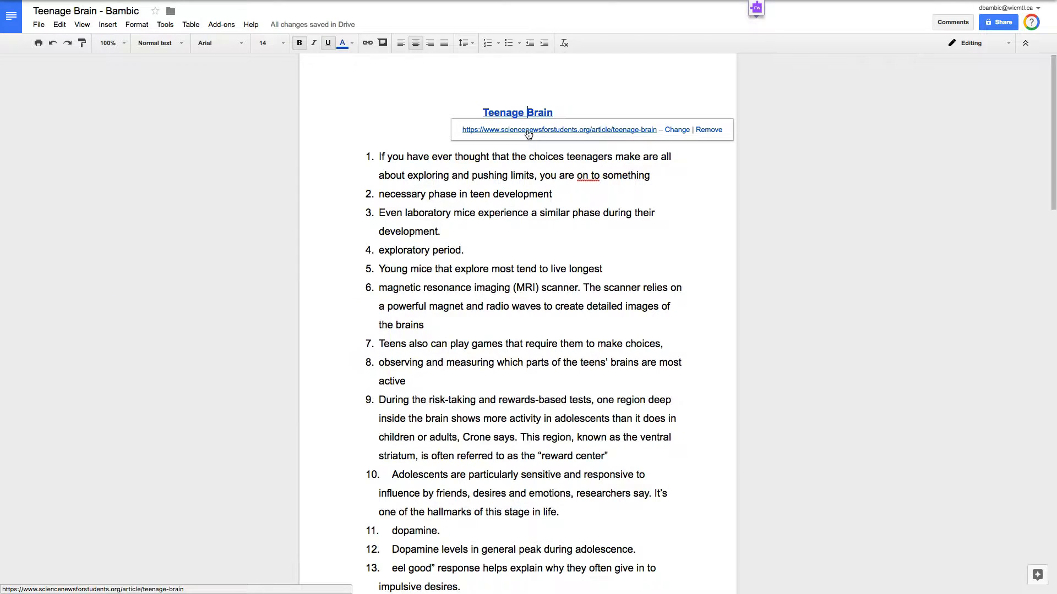
click(577, 109)
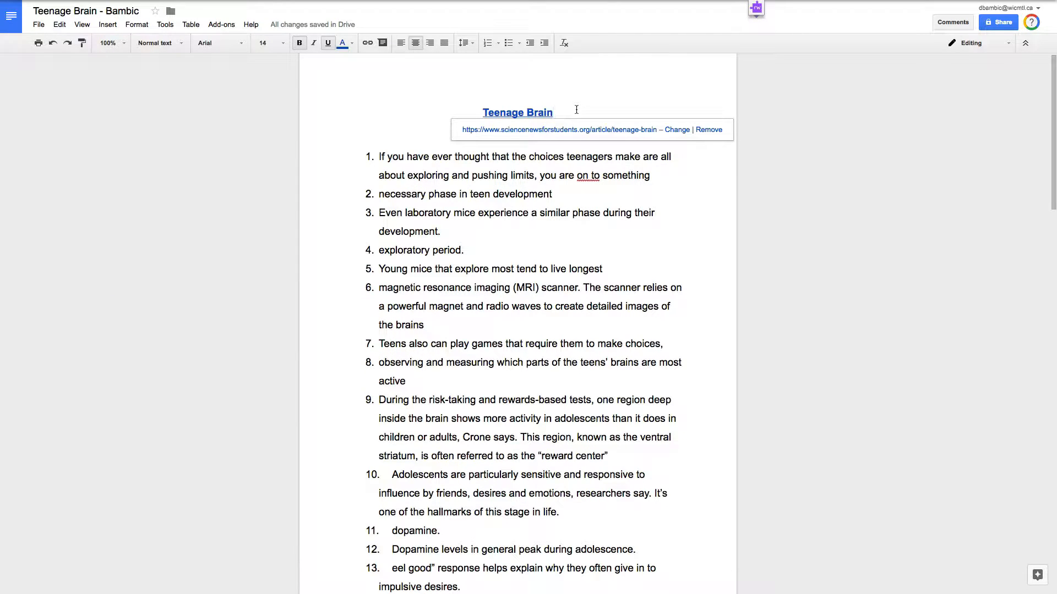
click(676, 174)
- Use the Explore feature to insert the suggested red brain image below the "exploratory period" list item
scroll(600, 318, down, 5)
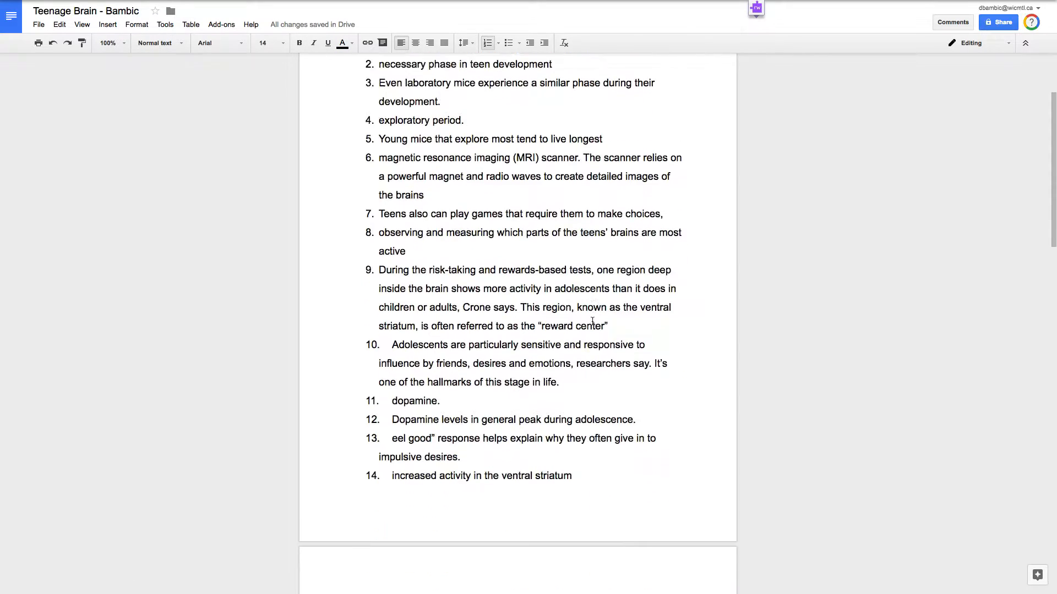
scroll(603, 315, up, 5)
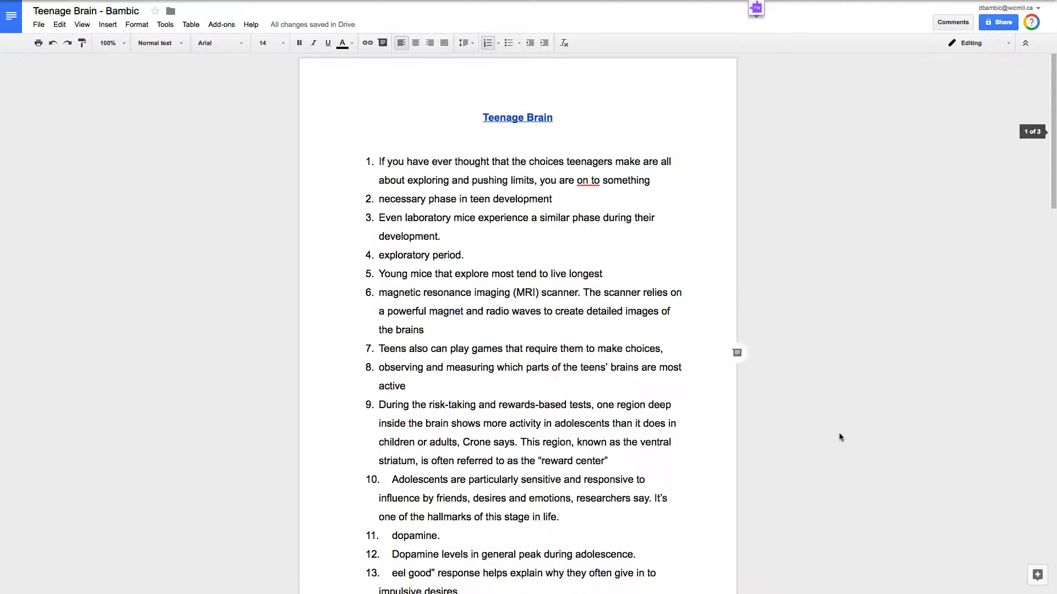
click(1028, 576)
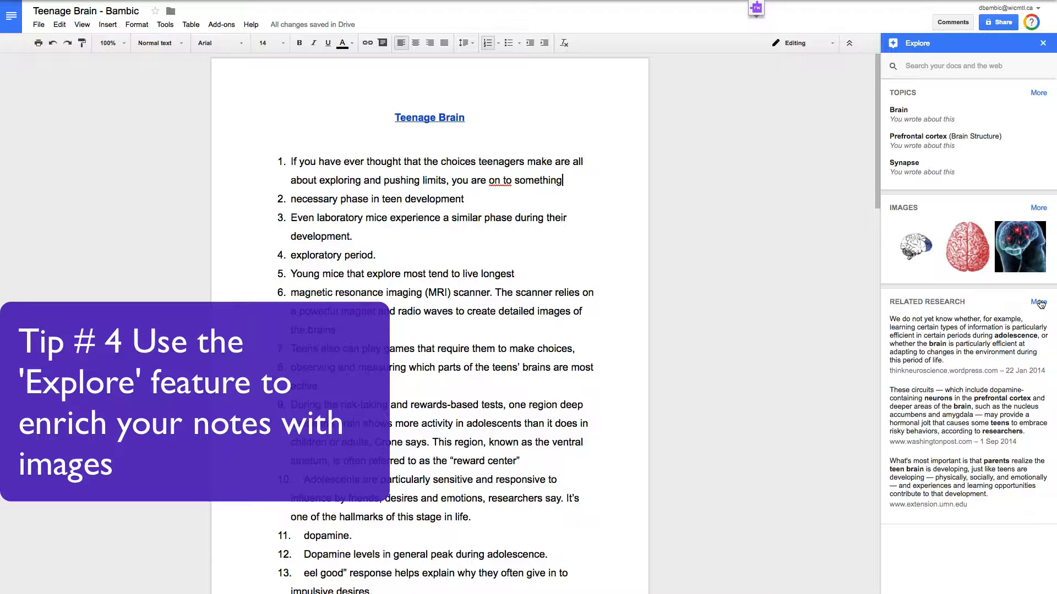
mouse_move(963, 262)
drag(971, 251, 525, 255)
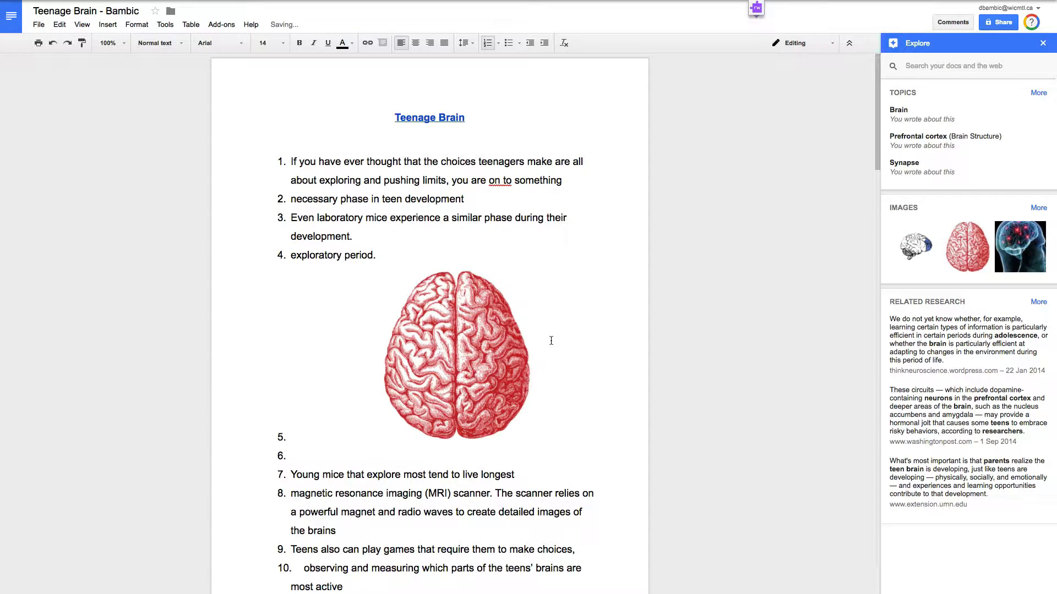
- Shrink the brain image to about half its size and set its text placement to Break text
click(456, 379)
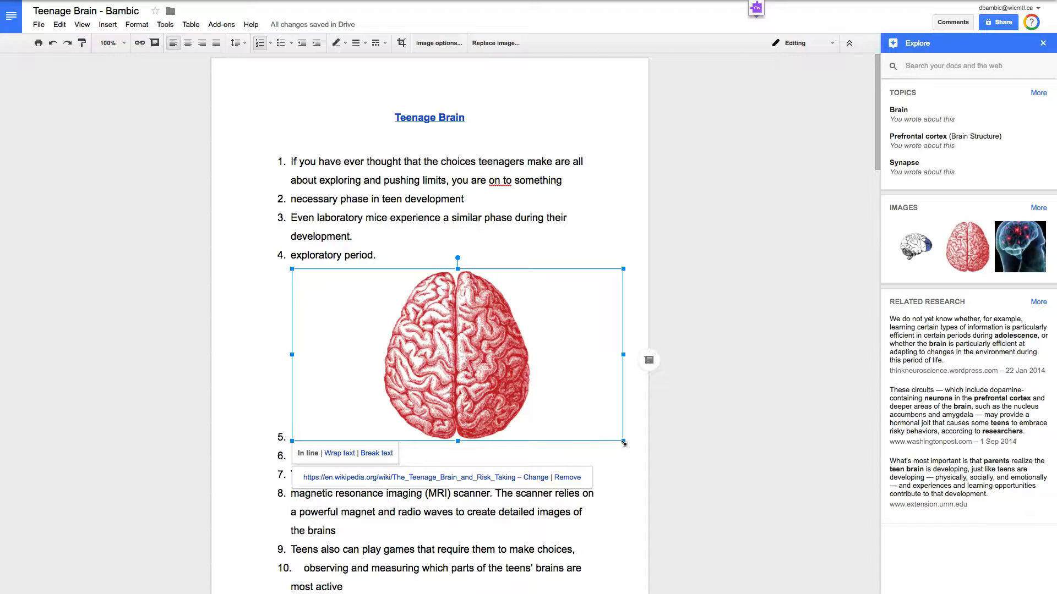
drag(623, 443, 453, 353)
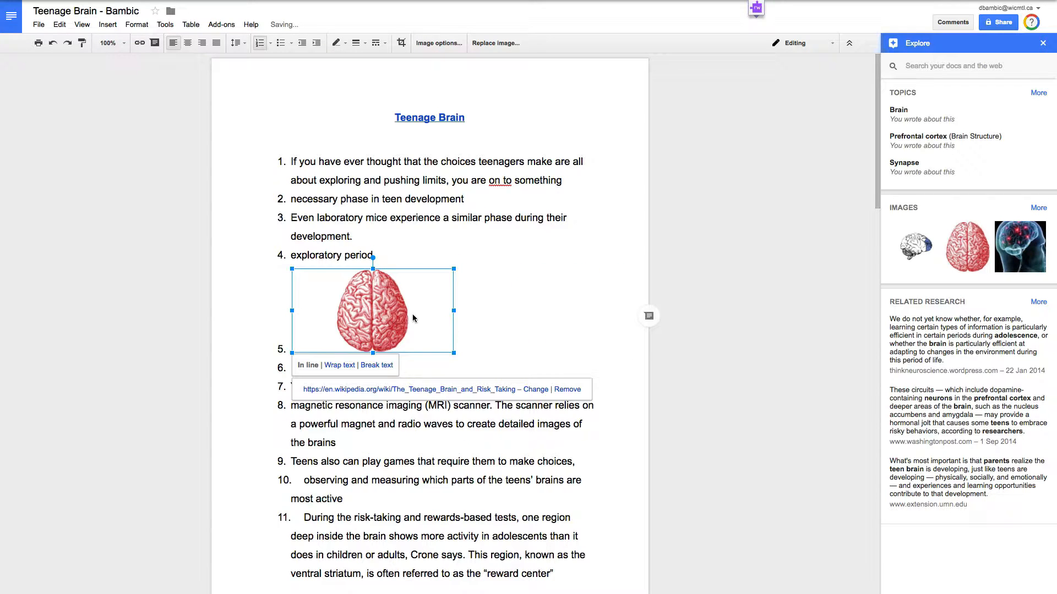
click(341, 365)
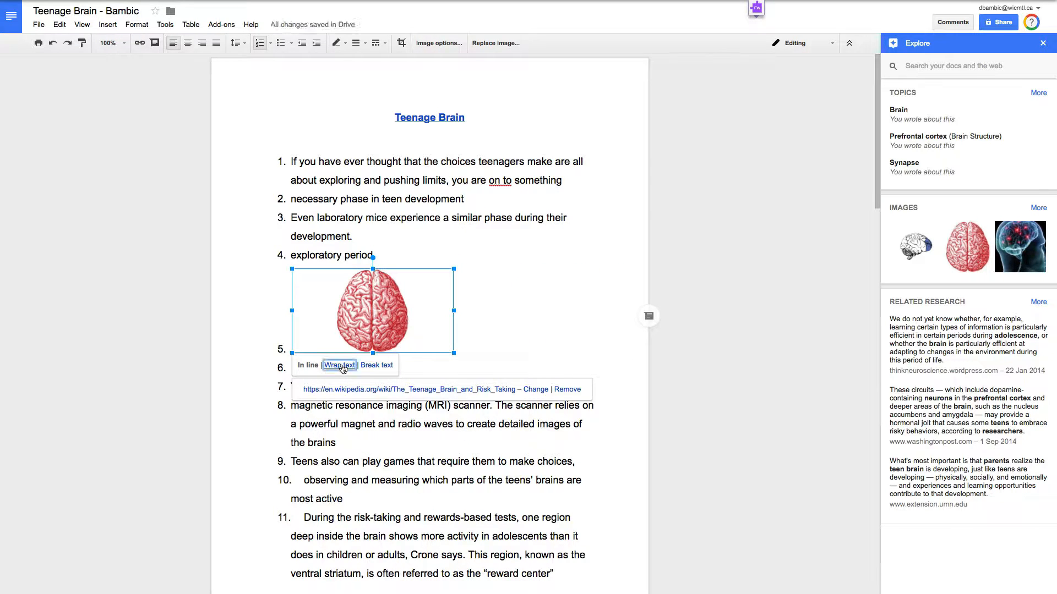
click(377, 365)
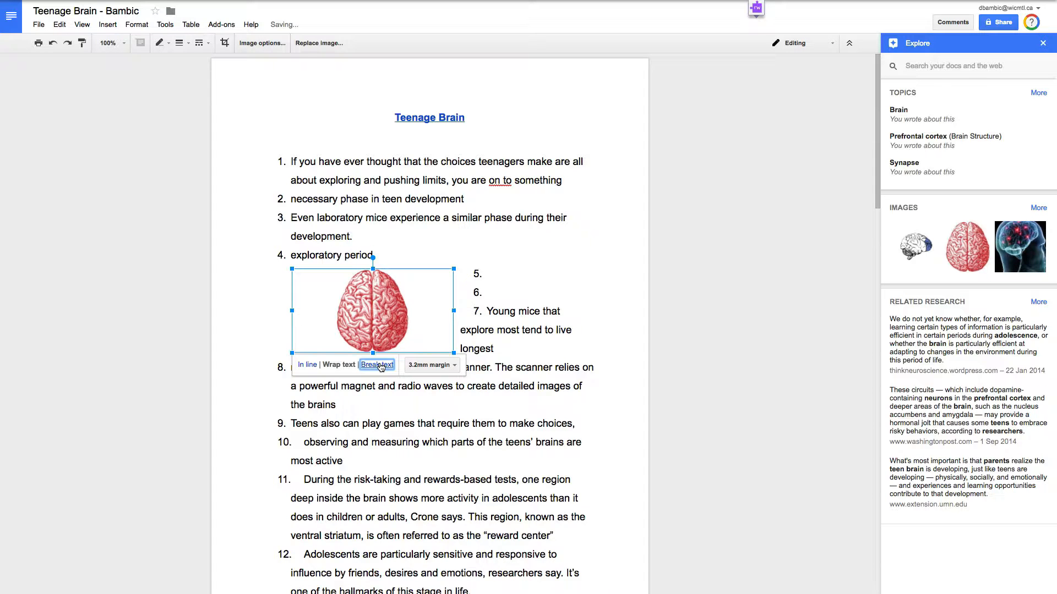
click(517, 360)
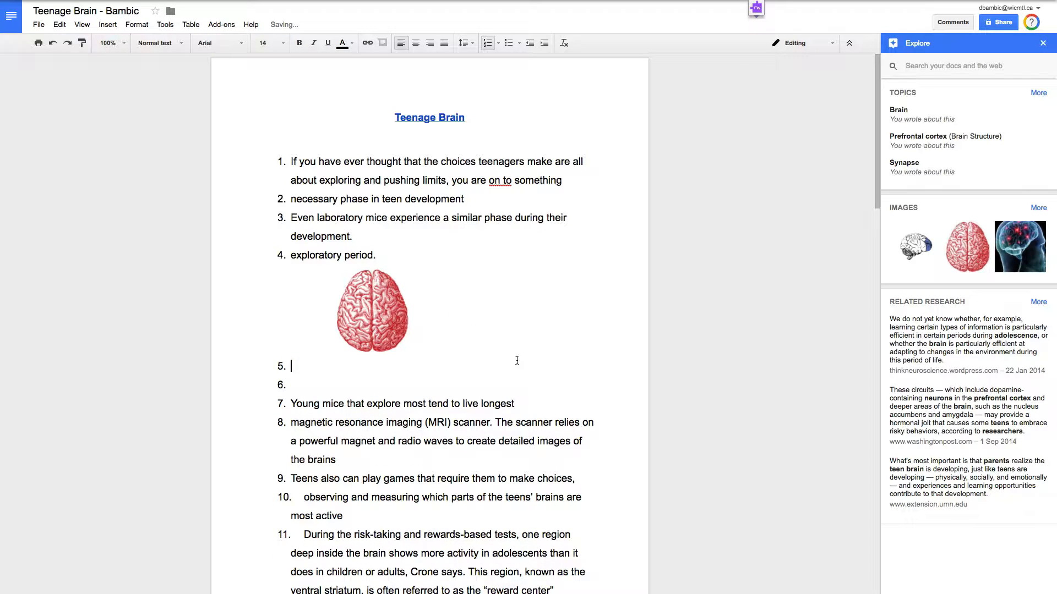
- Delete the second of the two empty numbered items below the brain image
click(289, 385)
key(BackSpace)
key(BackSpace)
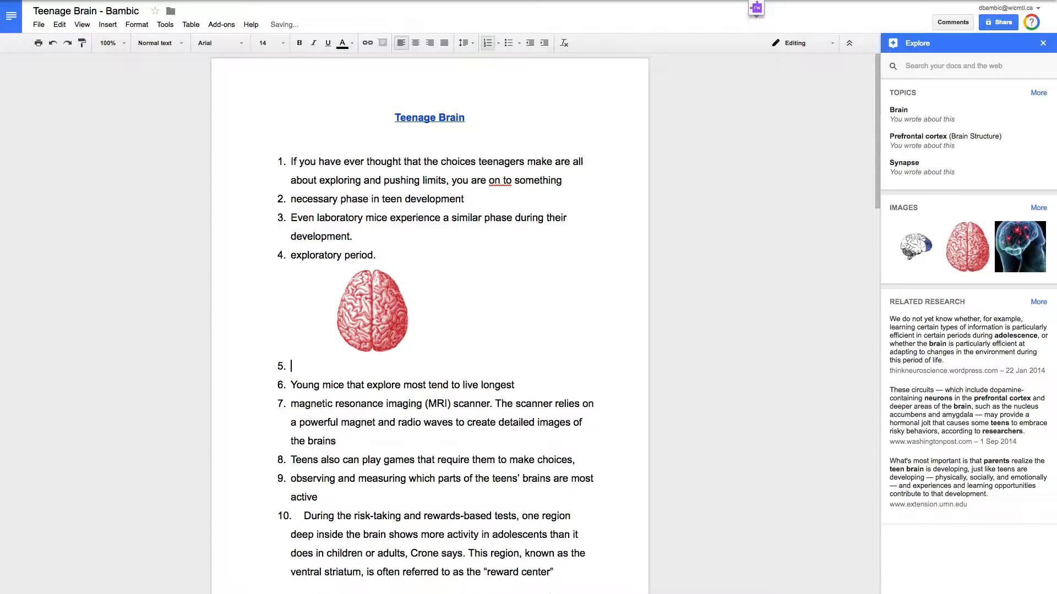
- Delete the remaining empty numbered item below the brain image and search Explore's images for "fmri machine"
key(BackSpace)
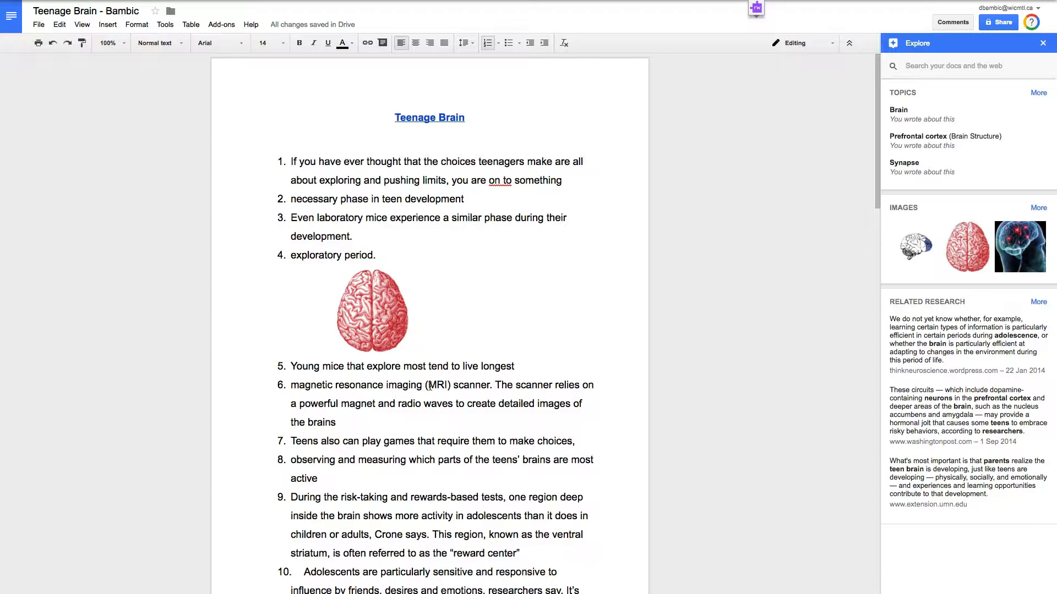
click(927, 65)
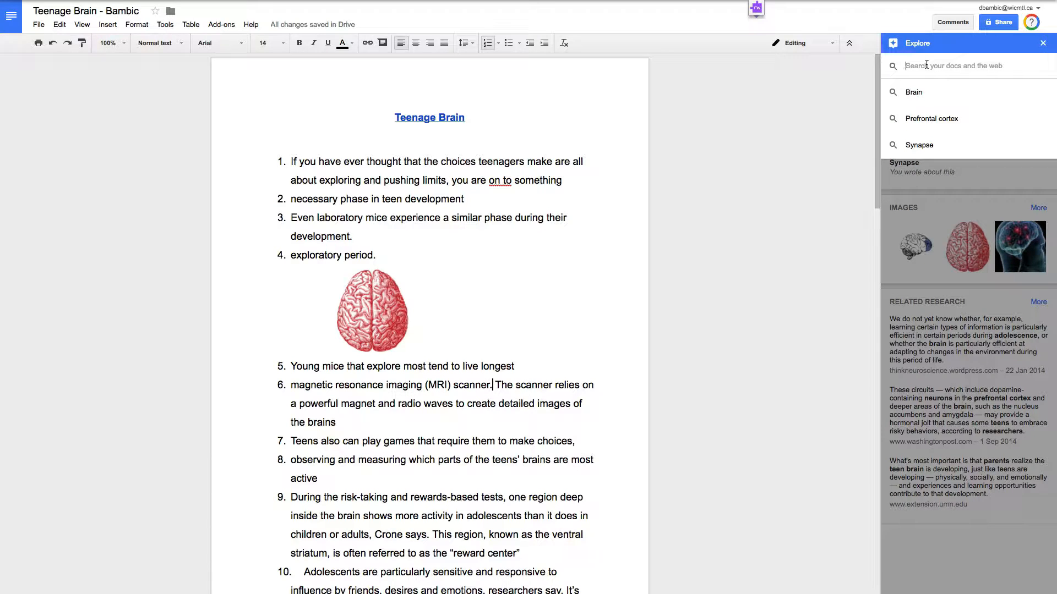
text(fmr)
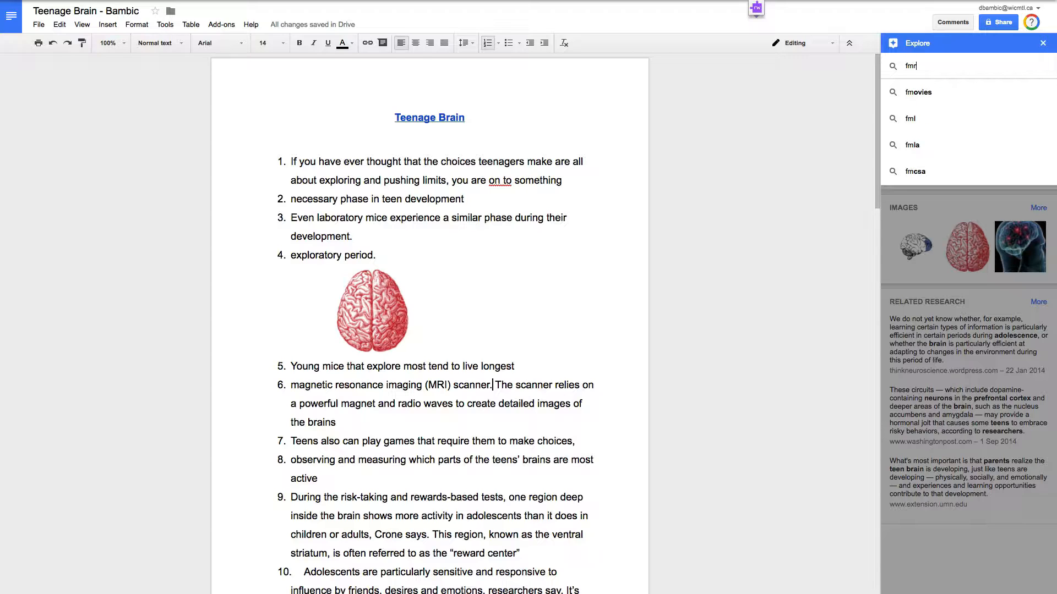
text(i machine)
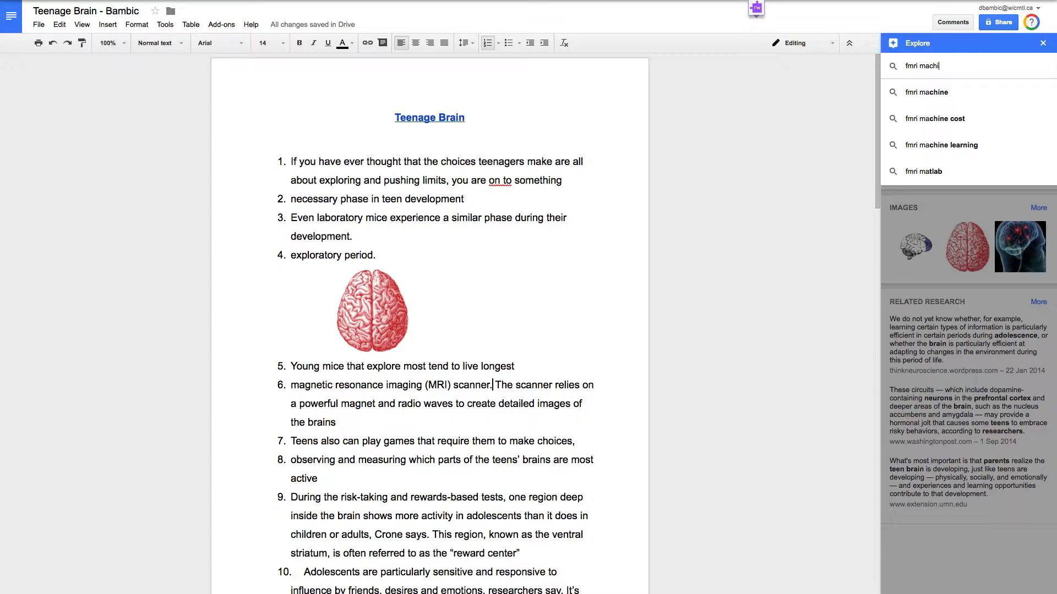
key(Return)
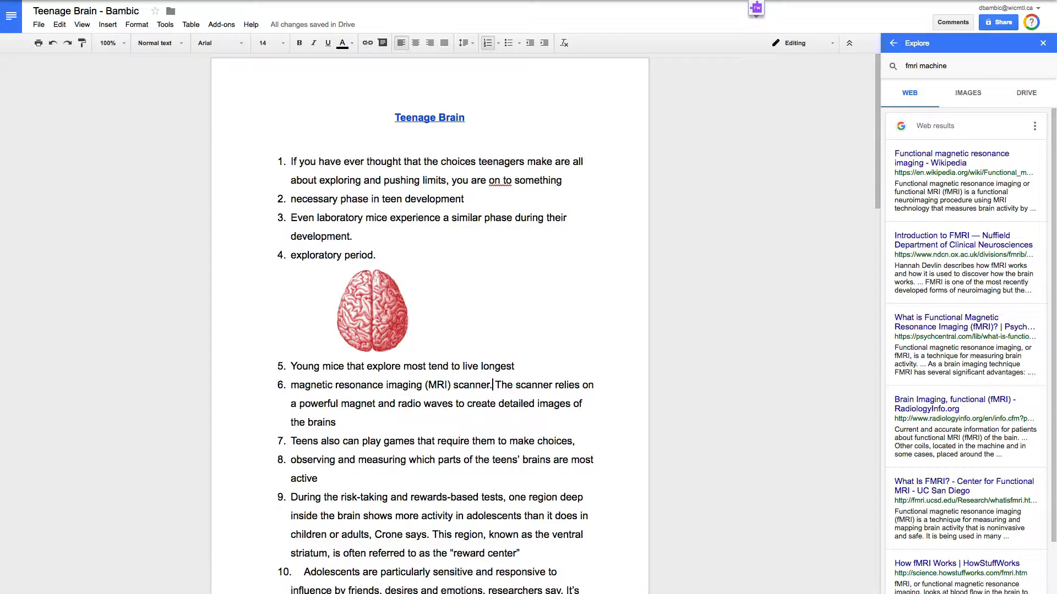
mouse_move(1021, 206)
click(969, 94)
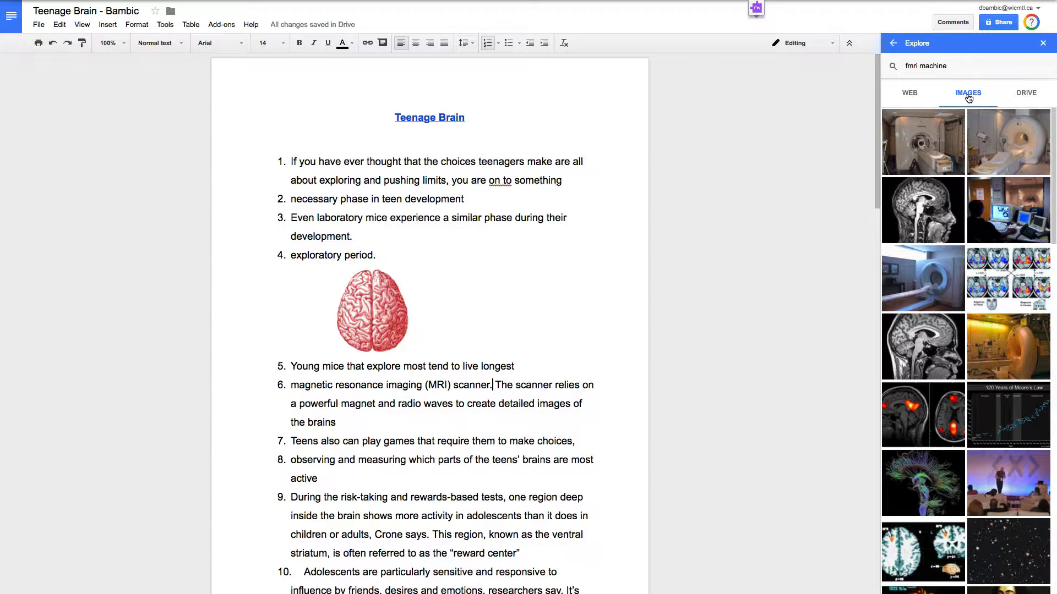
- Insert the black-and-white side-view head scan on a new line after the MRI scanner item and shrink it to about 60% of its size
scroll(514, 416, down, 2)
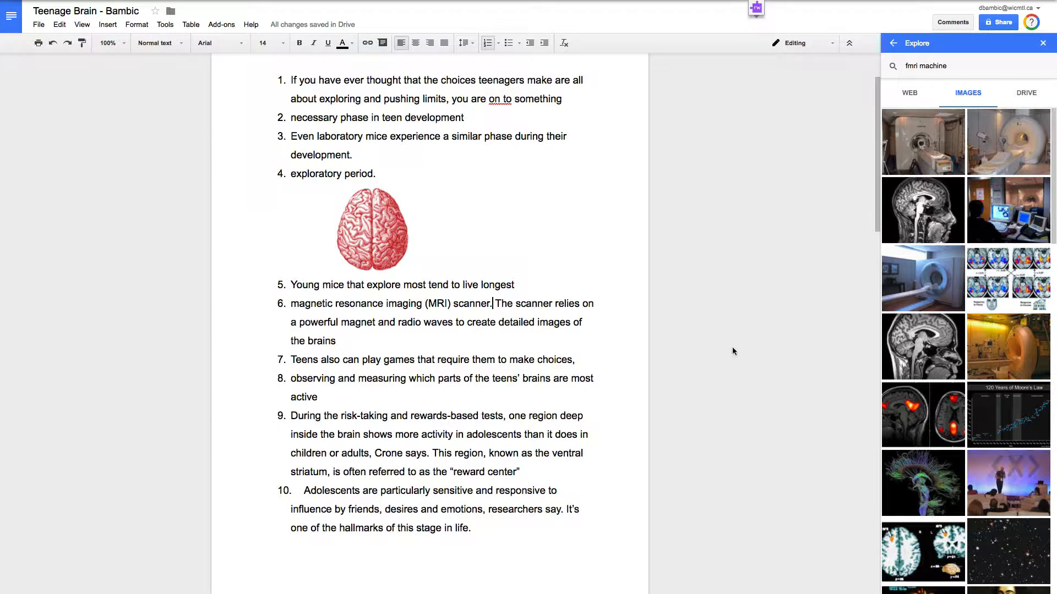
mouse_move(915, 213)
double_click(366, 341)
key(Return)
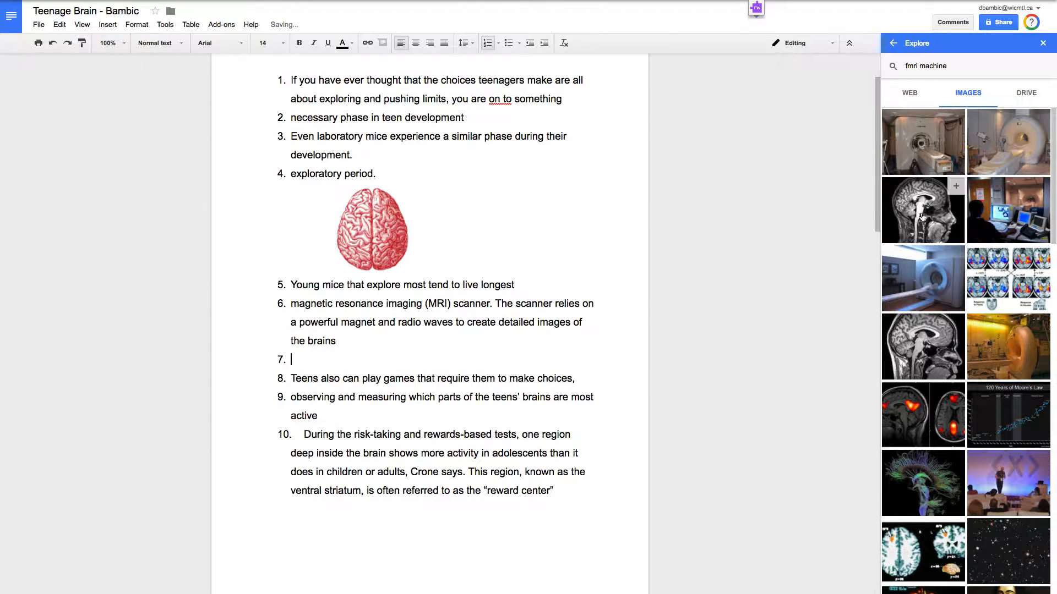
mouse_move(923, 217)
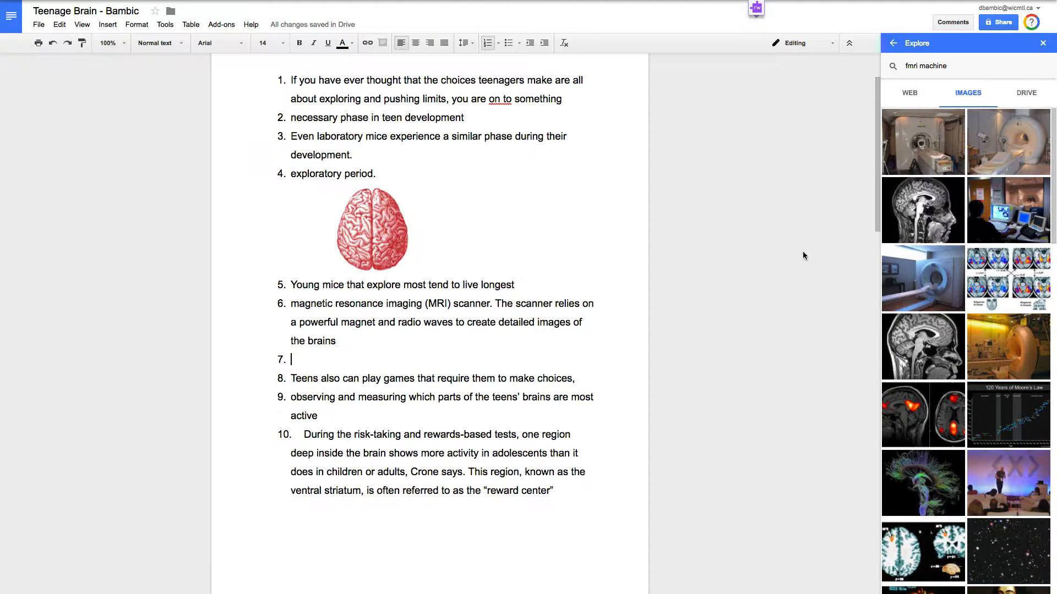
click(929, 213)
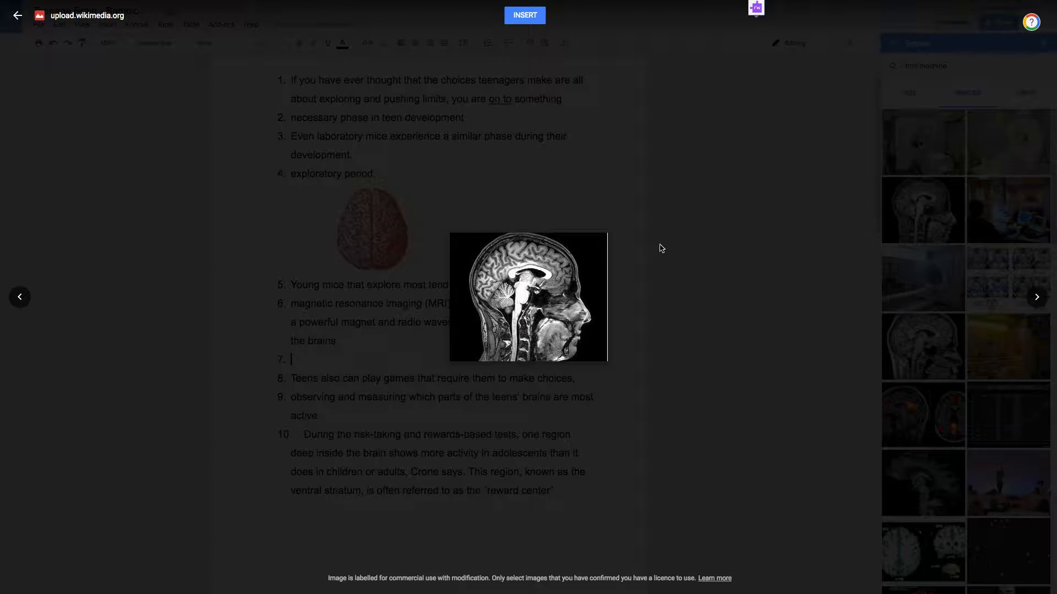
click(526, 17)
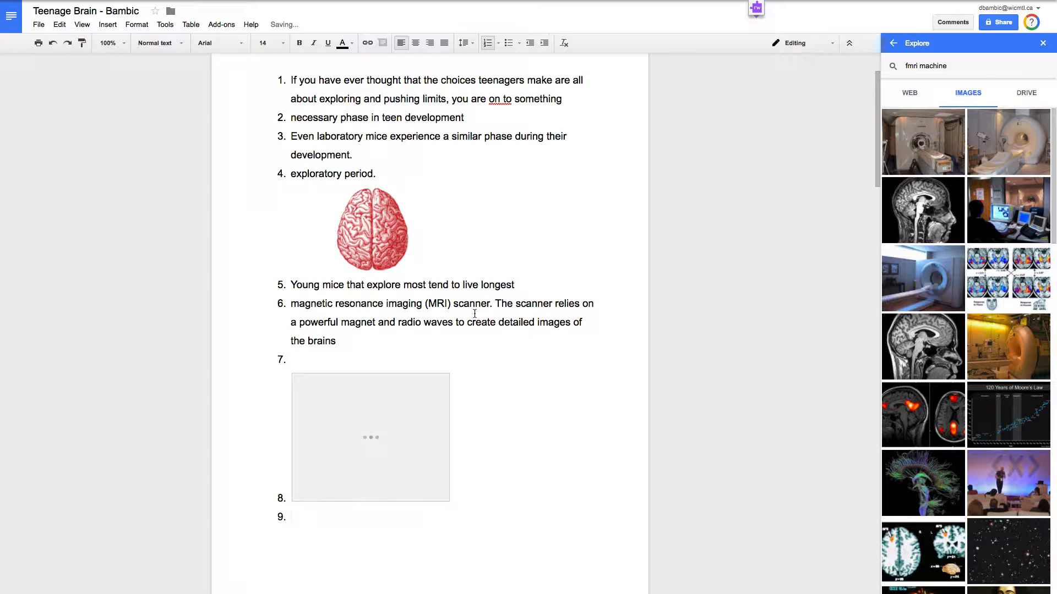
click(404, 472)
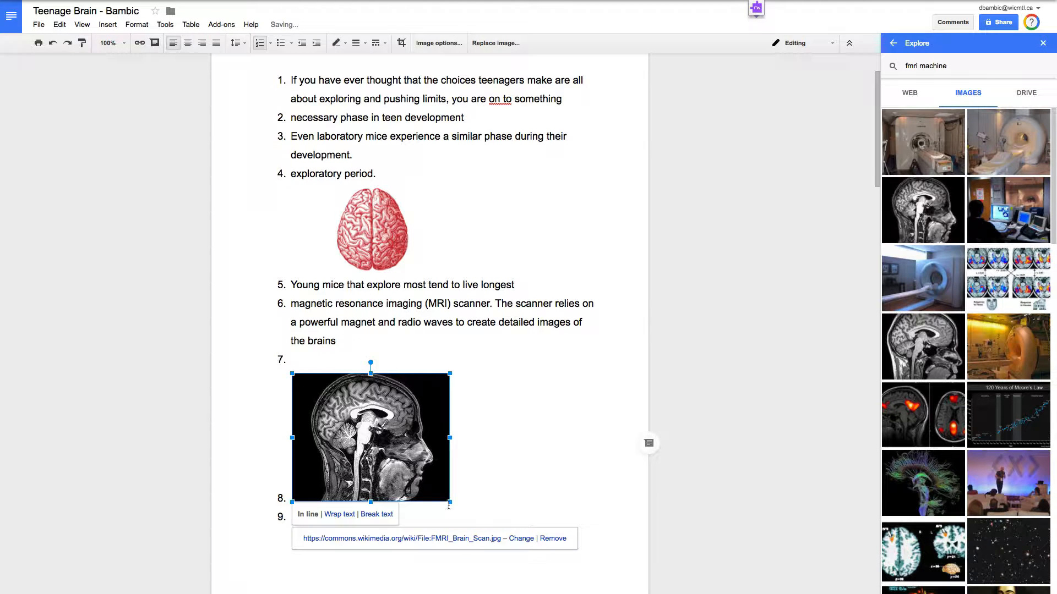
drag(405, 457, 385, 450)
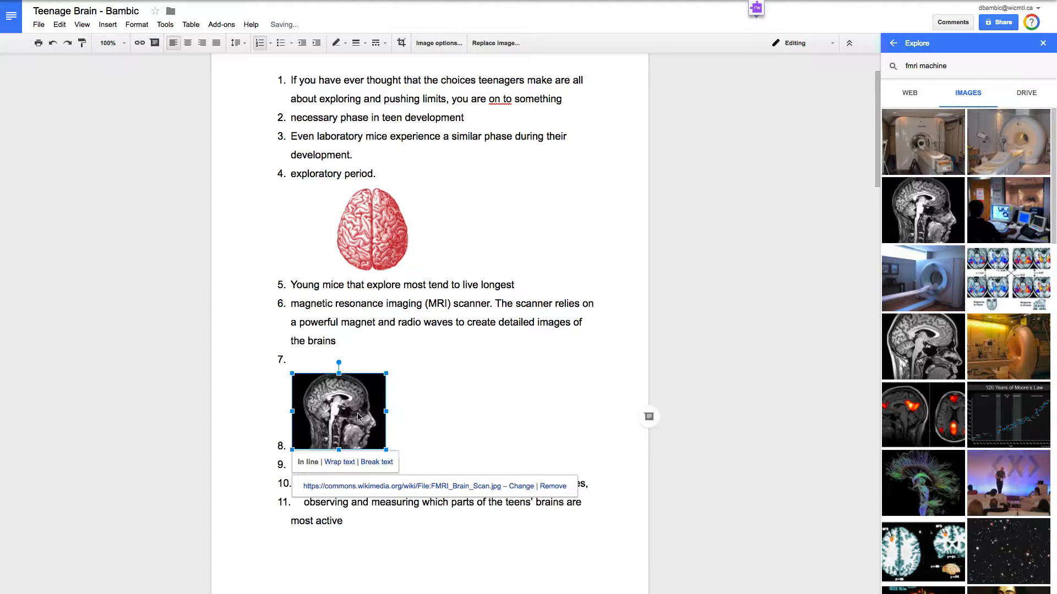
- Remove the number from the empty item above the head scan and delete the empty numbered item below it
click(290, 359)
key(BackSpace)
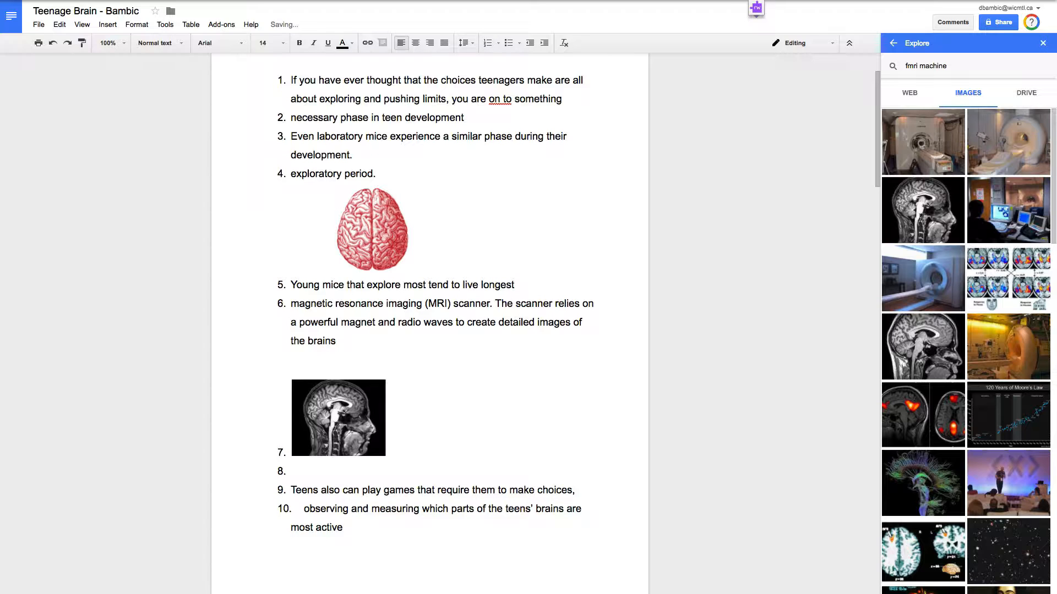
click(285, 471)
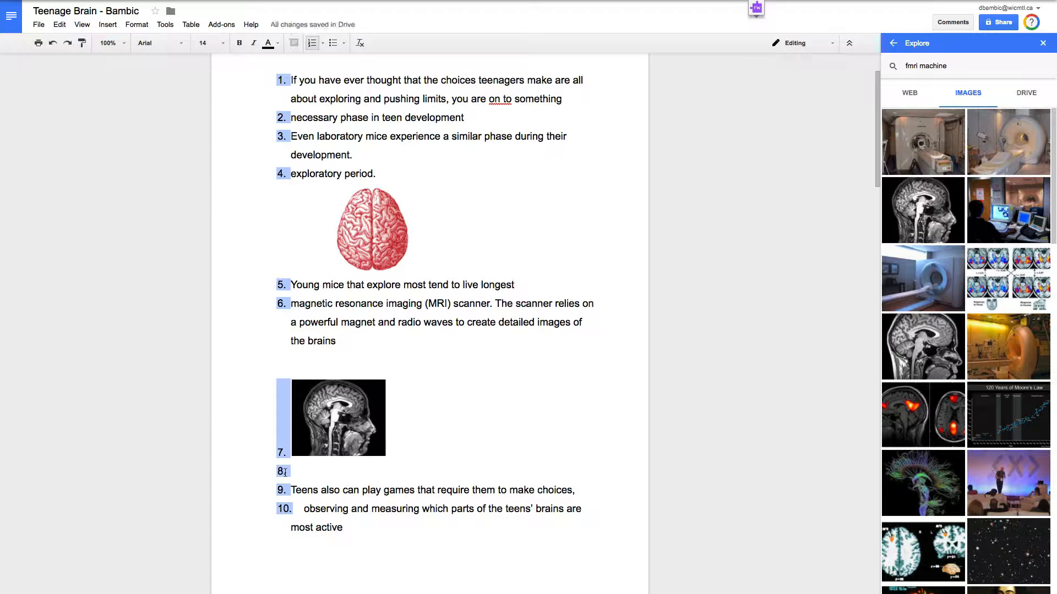
click(285, 472)
key(BackSpace)
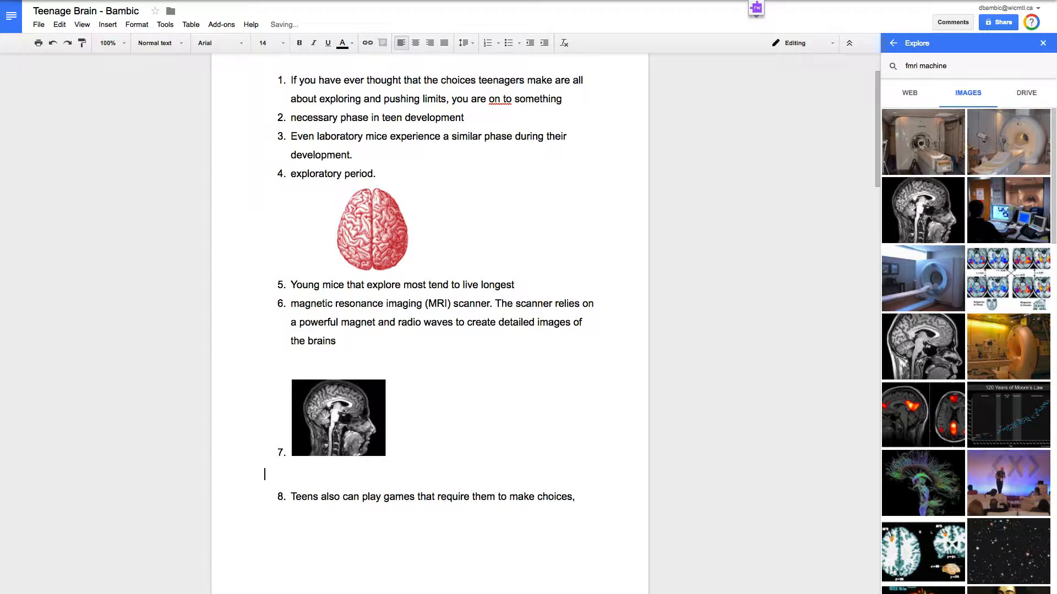
key(BackSpace)
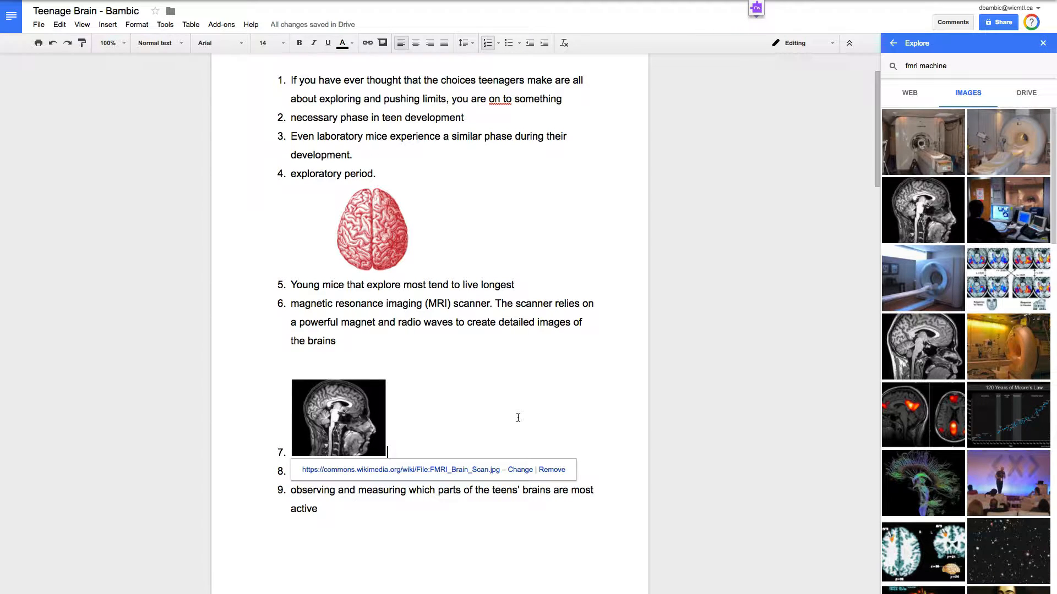
- Look through the whole numbered list of notes for places to divide it into meaningful sections
scroll(517, 496, down, 1)
click(506, 515)
scroll(506, 515, down, 12)
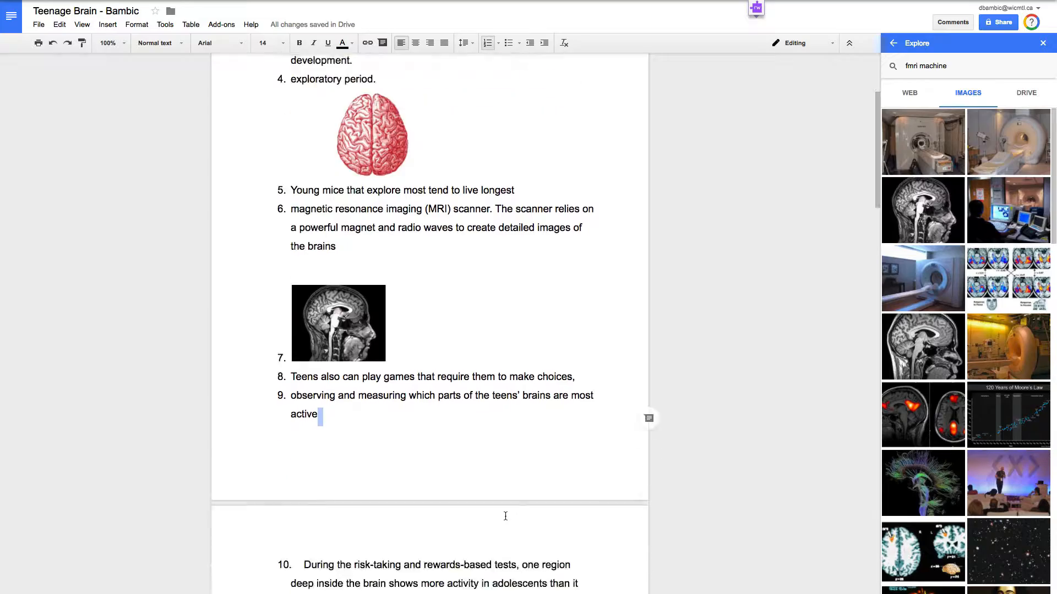
scroll(505, 515, down, 12)
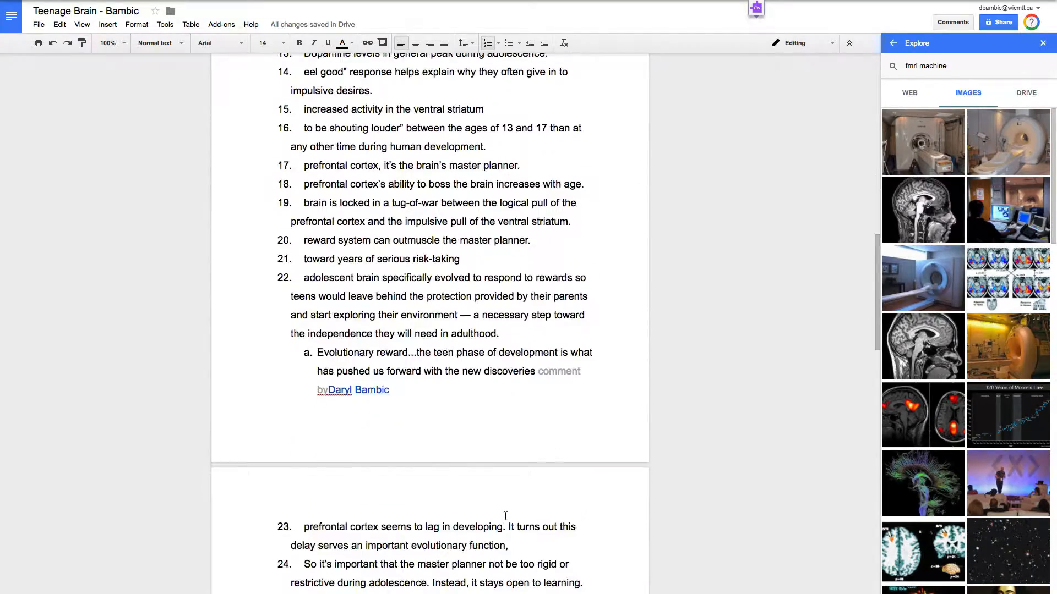
scroll(505, 516, down, 2)
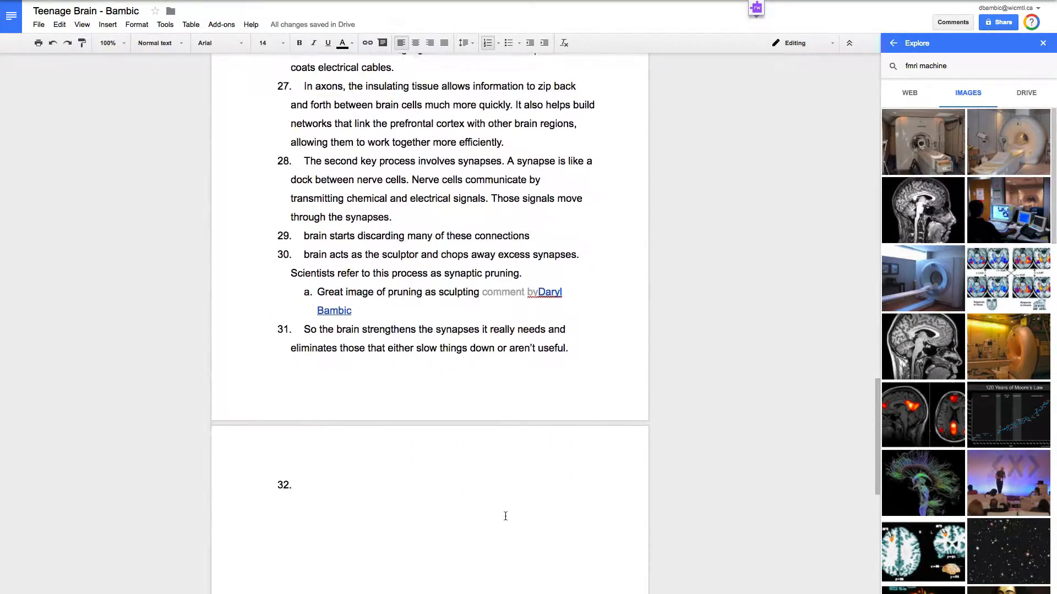
scroll(505, 516, up, 4)
scroll(505, 515, up, 15)
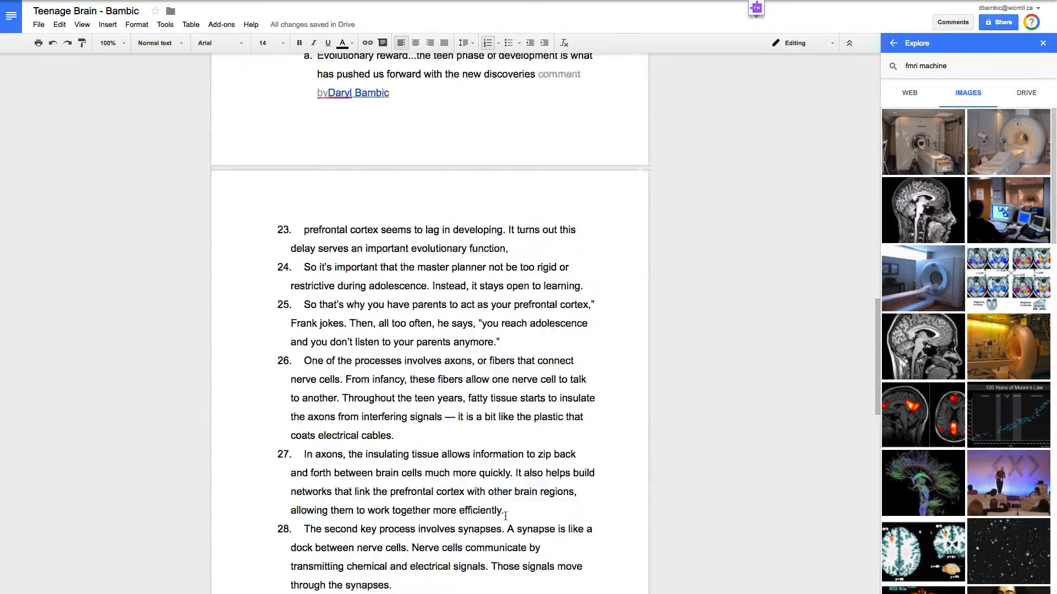
scroll(505, 516, up, 8)
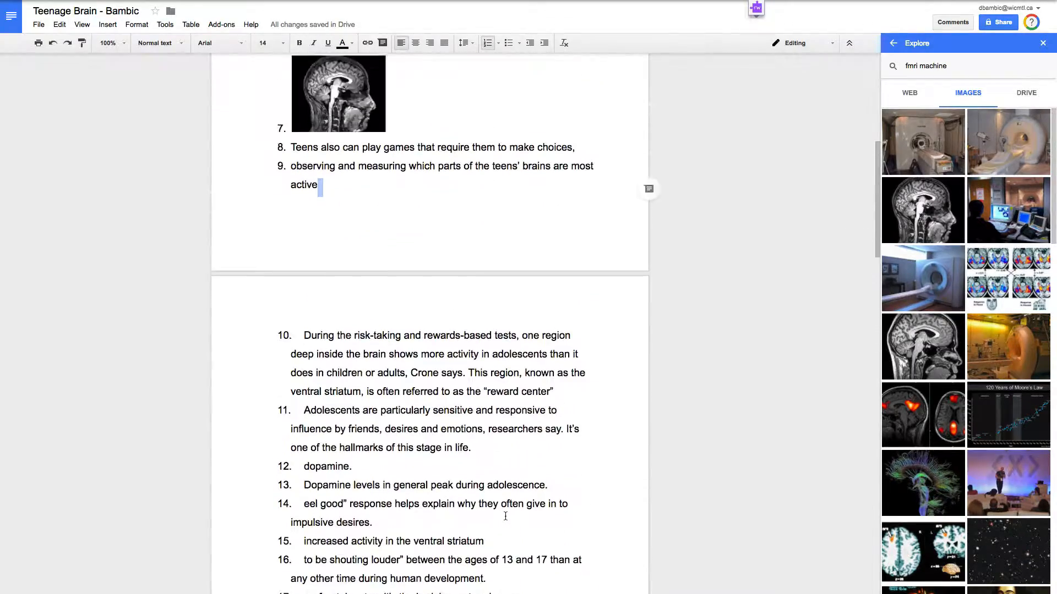
scroll(505, 515, up, 1)
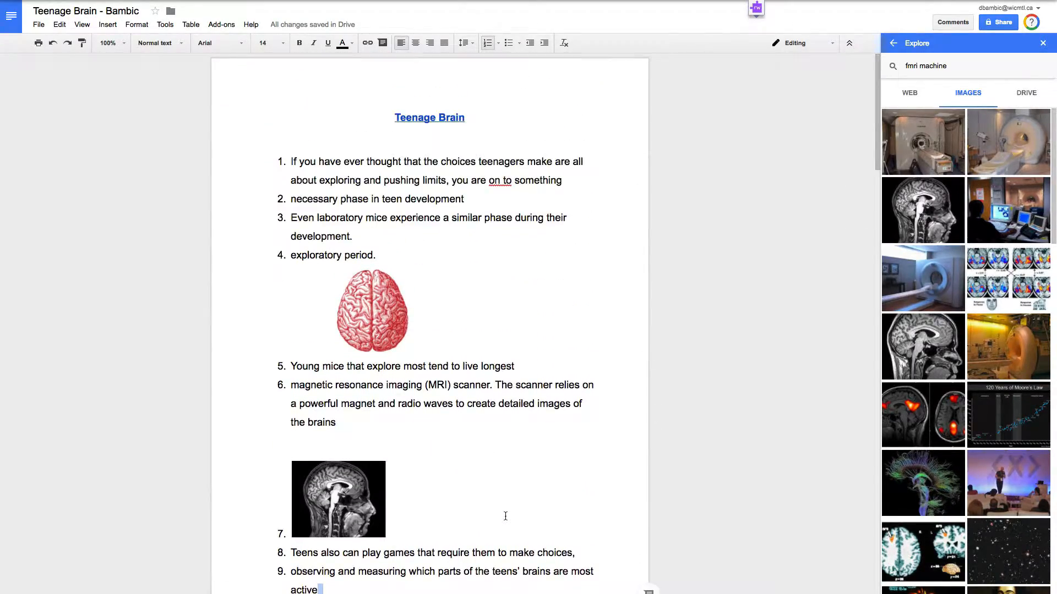
scroll(505, 516, down, 12)
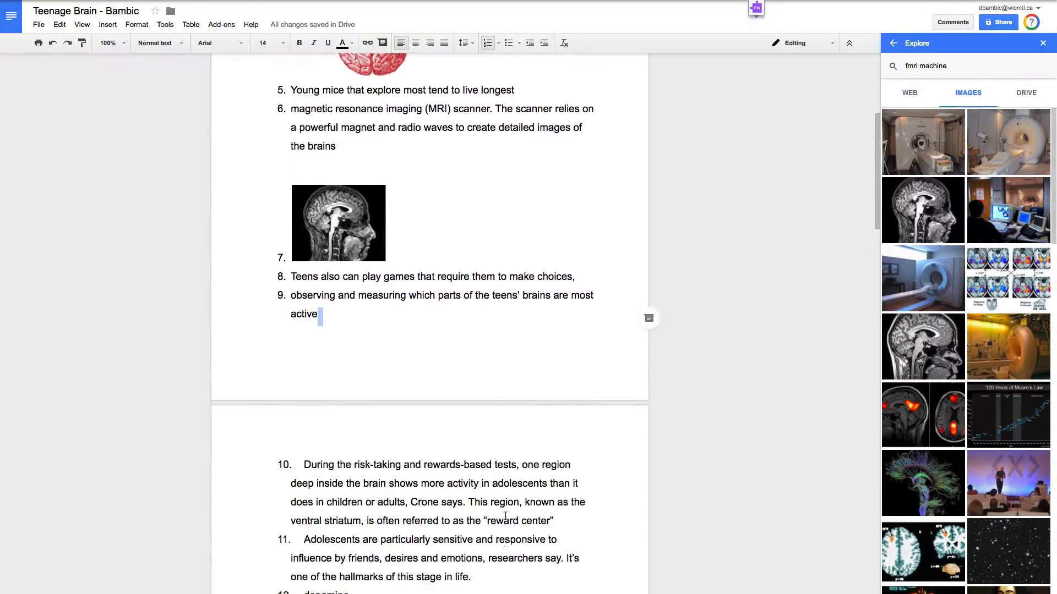
scroll(505, 516, down, 12)
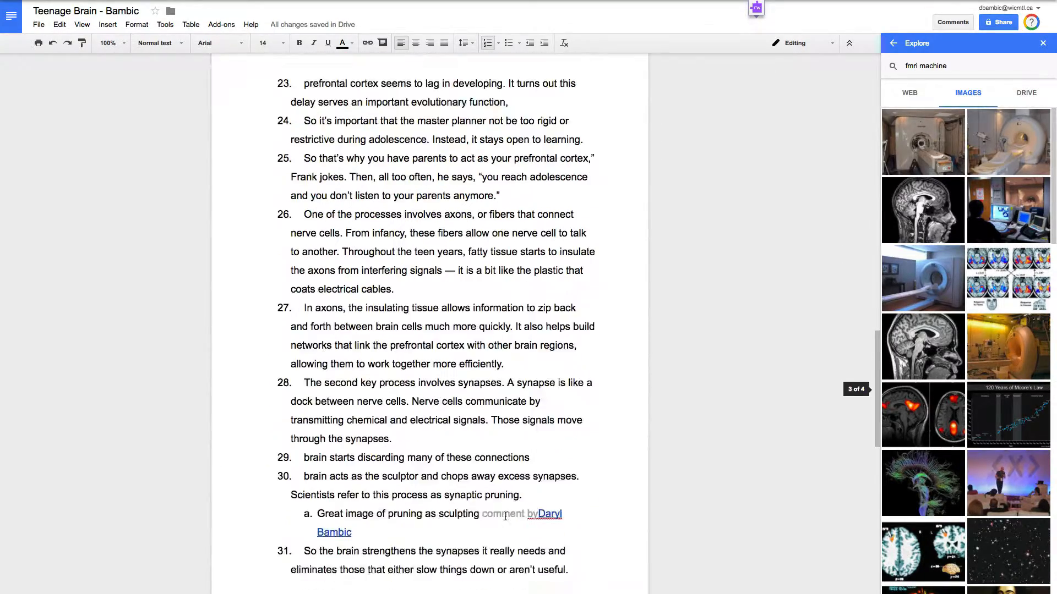
scroll(505, 516, up, 12)
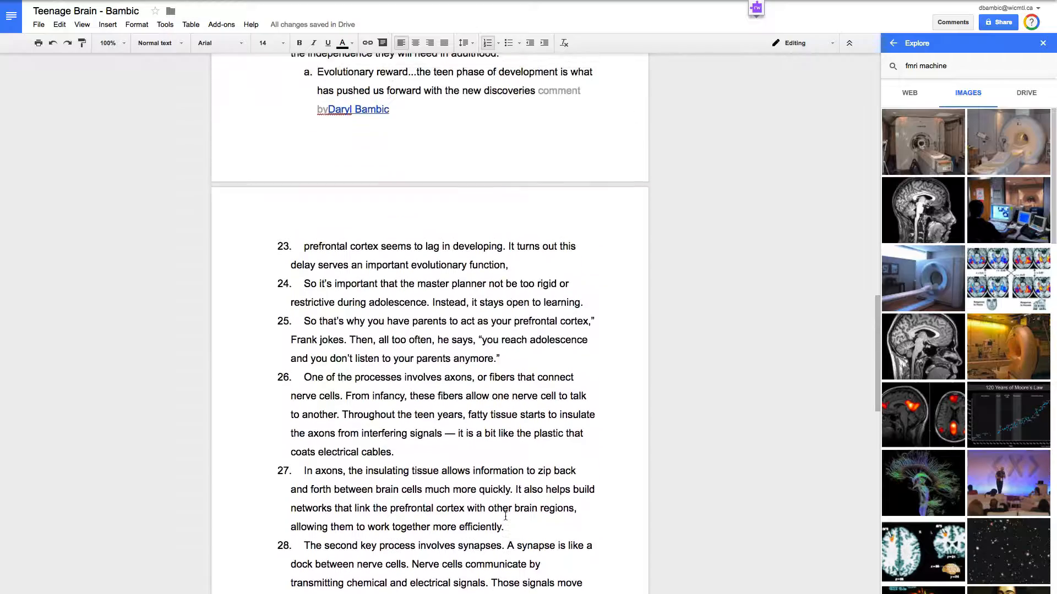
scroll(505, 516, up, 6)
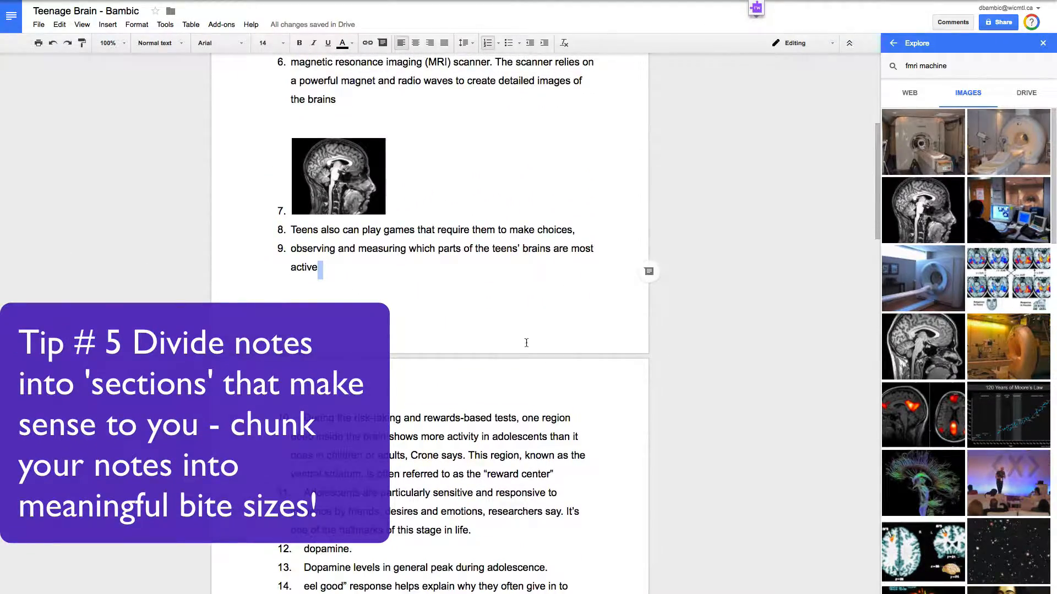
- Switch to the teenage brain article and copy its section heading "The evolved teenager"
mouse_move(423, 4)
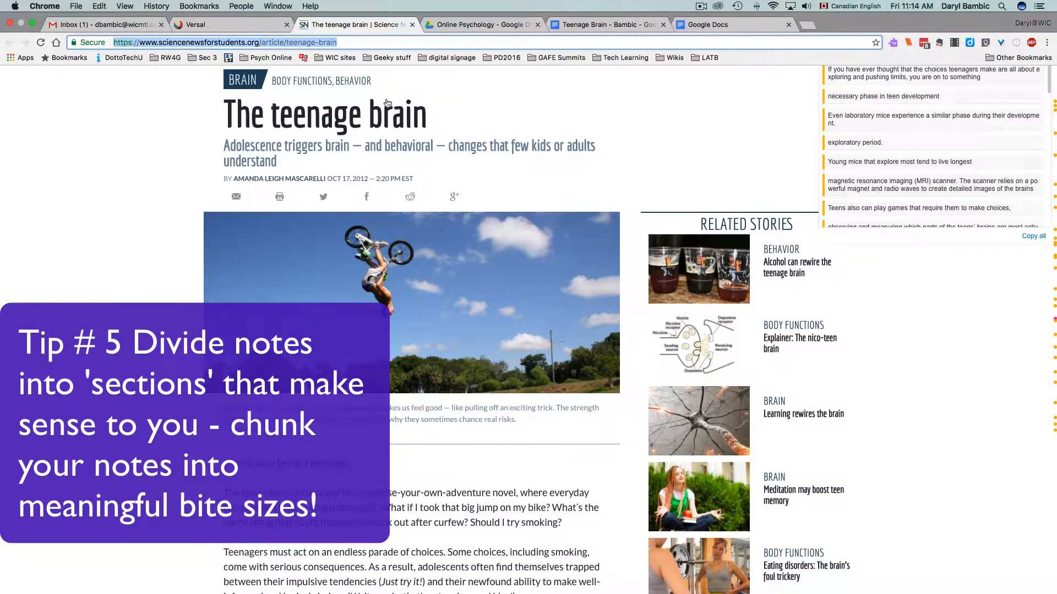
scroll(418, 402, down, 6)
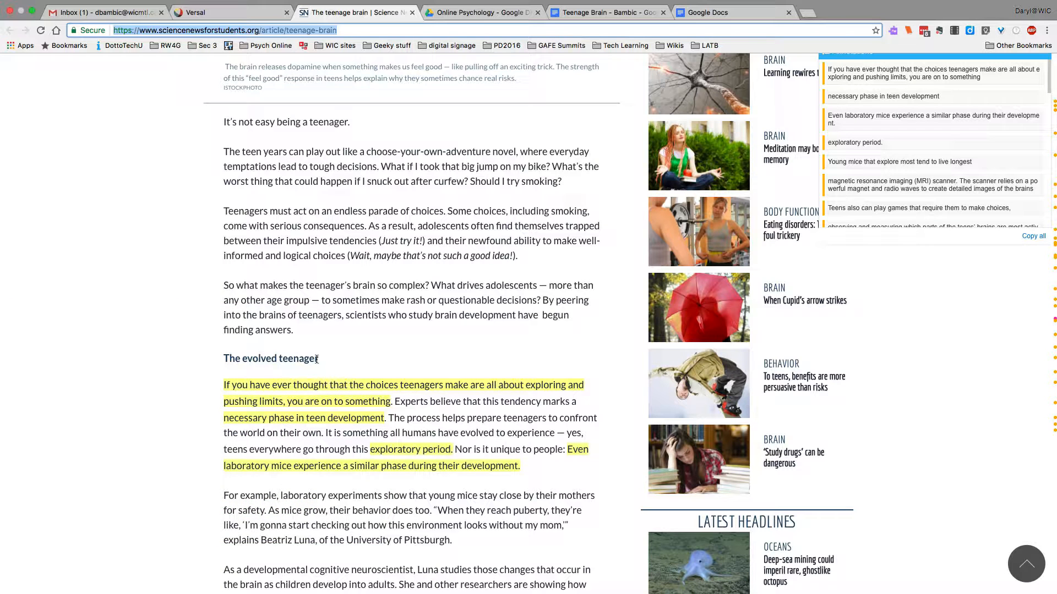
triple_click(277, 359)
key(super+c)
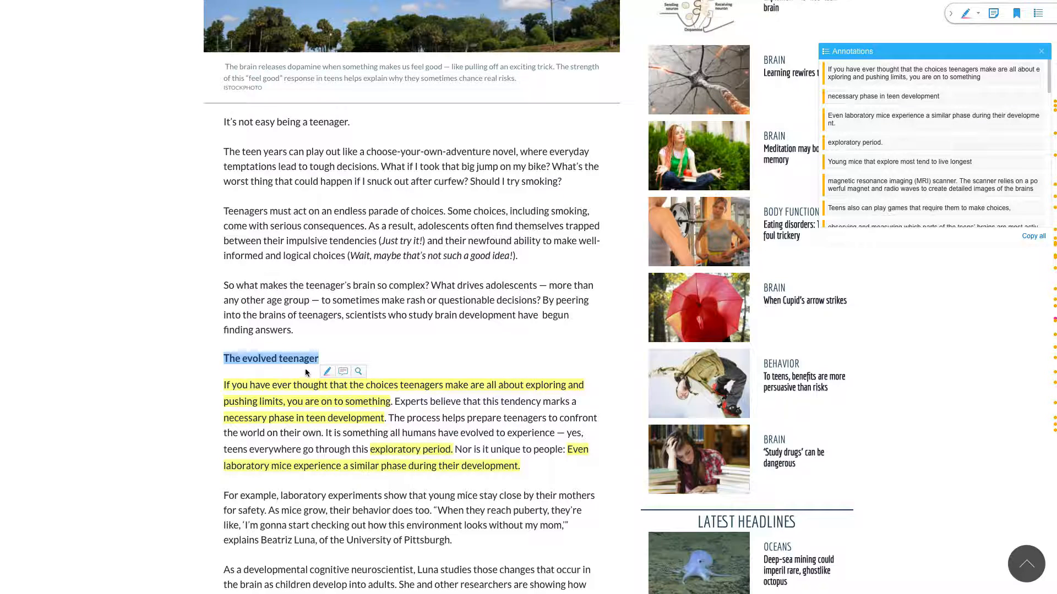
mouse_move(328, 375)
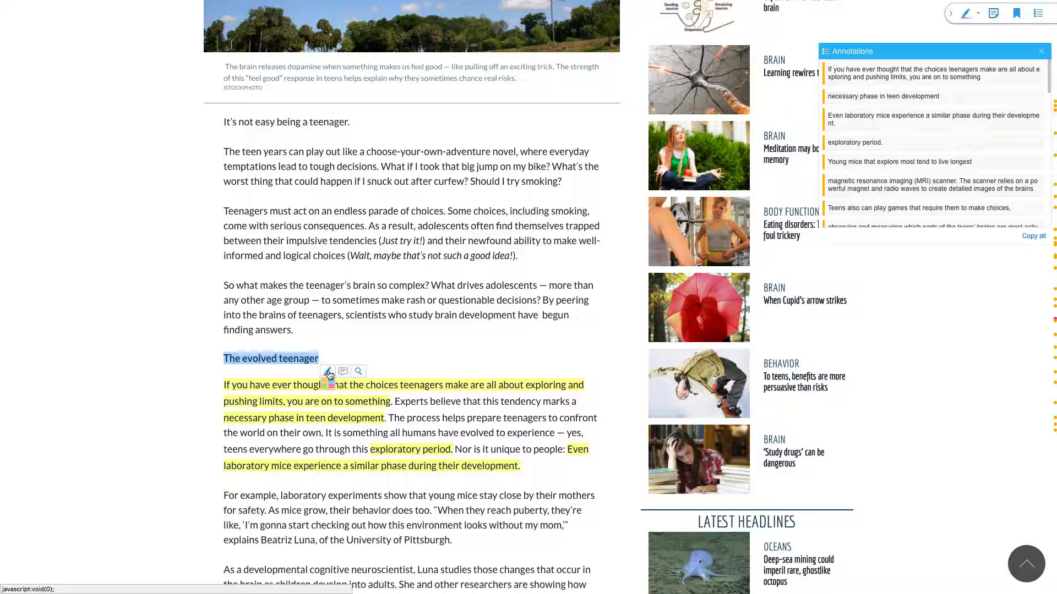
- Return to the Teenage Brain document and paste the copied heading after "brains are most active", on its own line
mouse_move(663, 4)
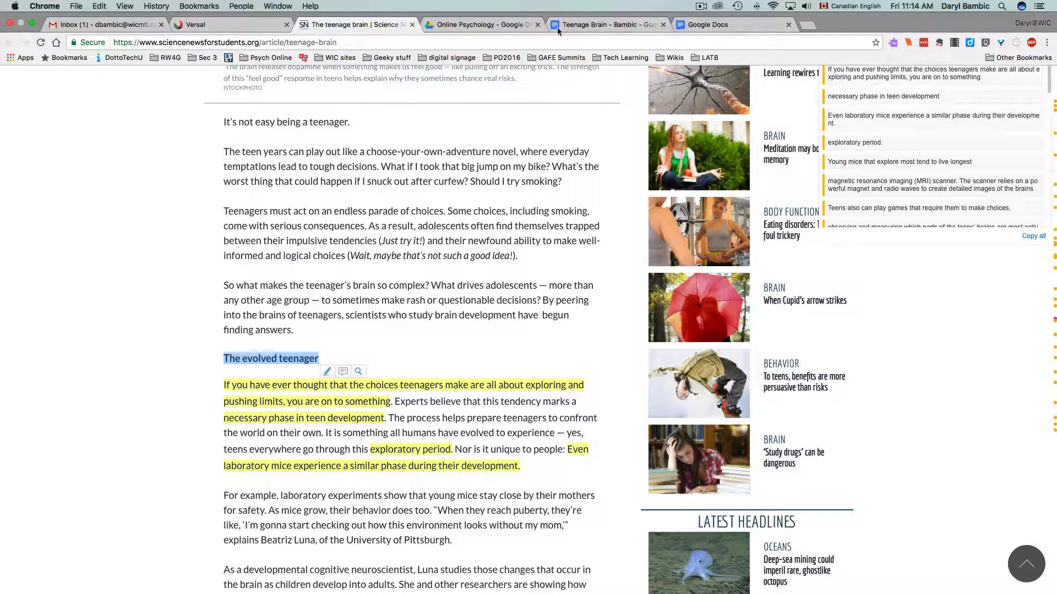
click(593, 26)
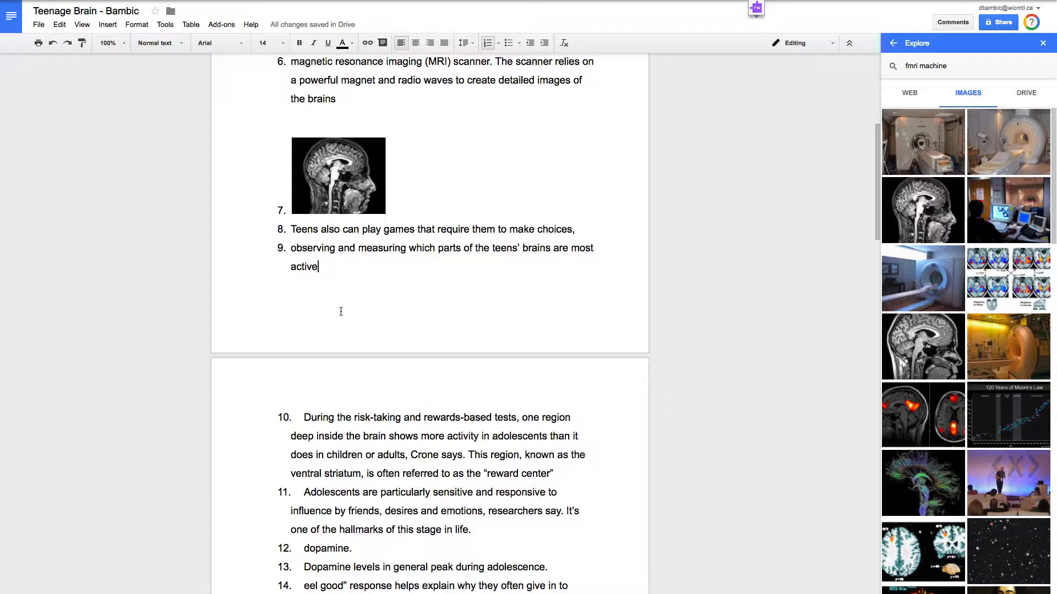
key(super+v)
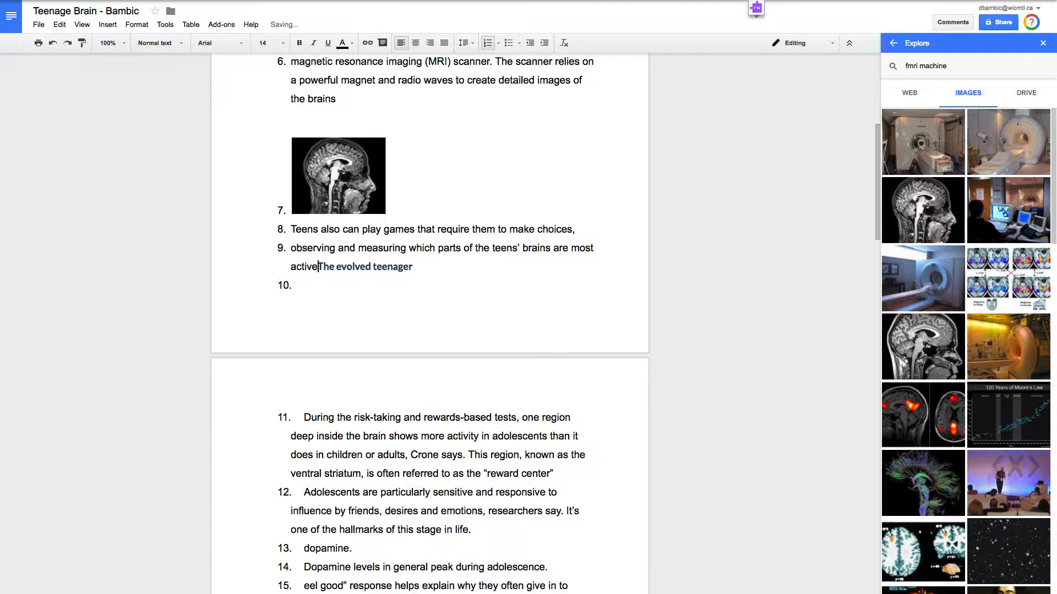
key(Return)
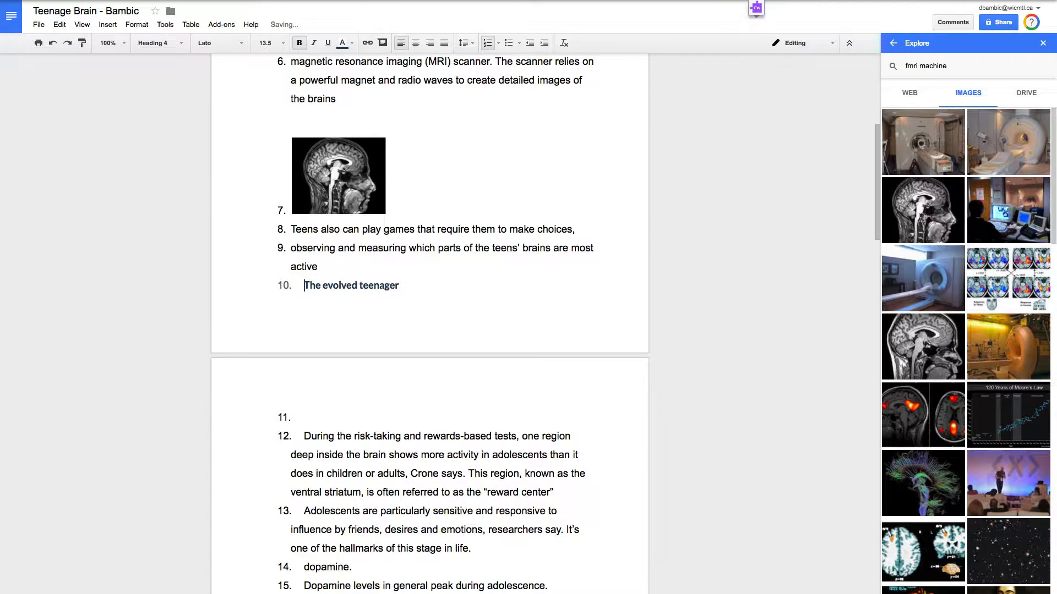
- Remove the list number from the heading "The evolved teenager" and delete the empty numbered item below it
key(BackSpace)
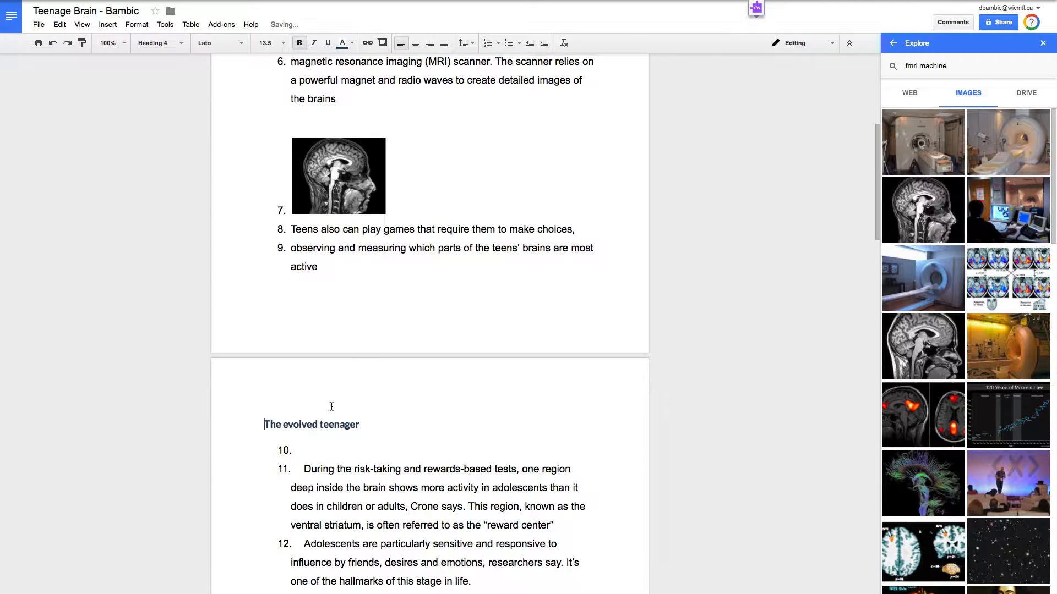
click(297, 450)
key(BackSpace)
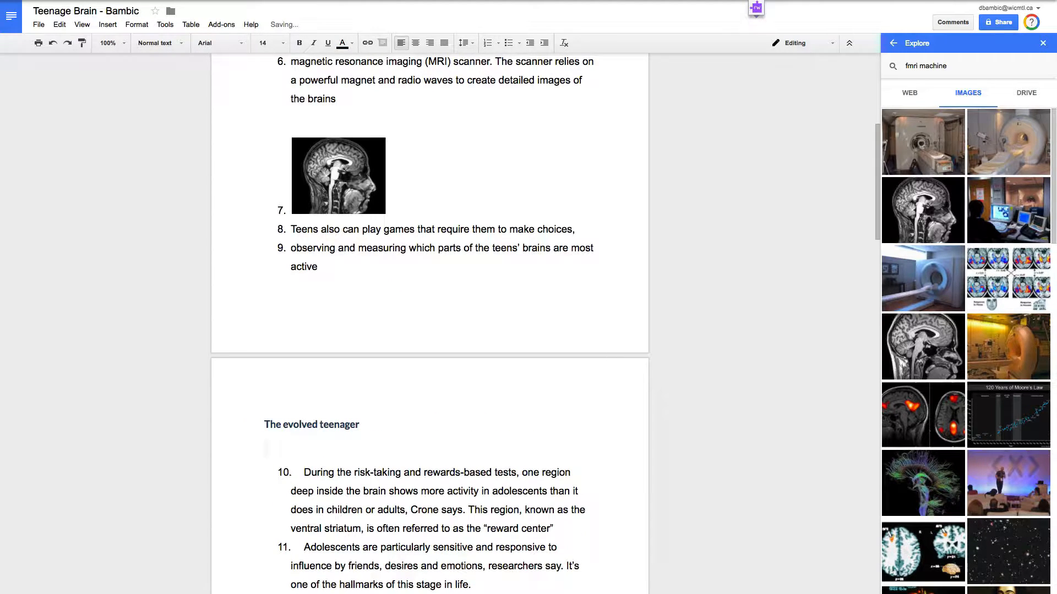
scroll(424, 415, down, 3)
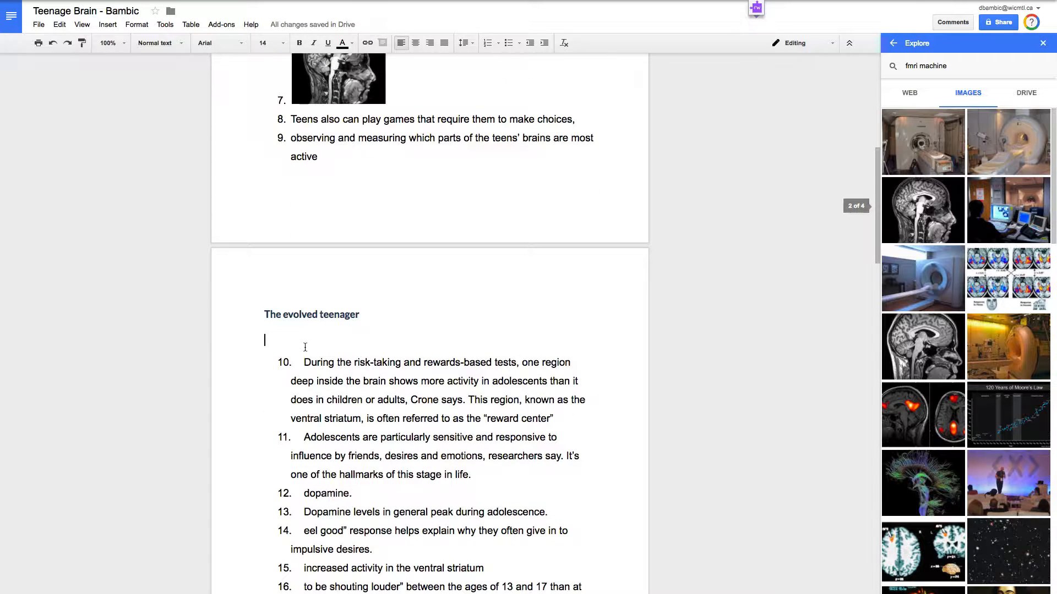
key(BackSpace)
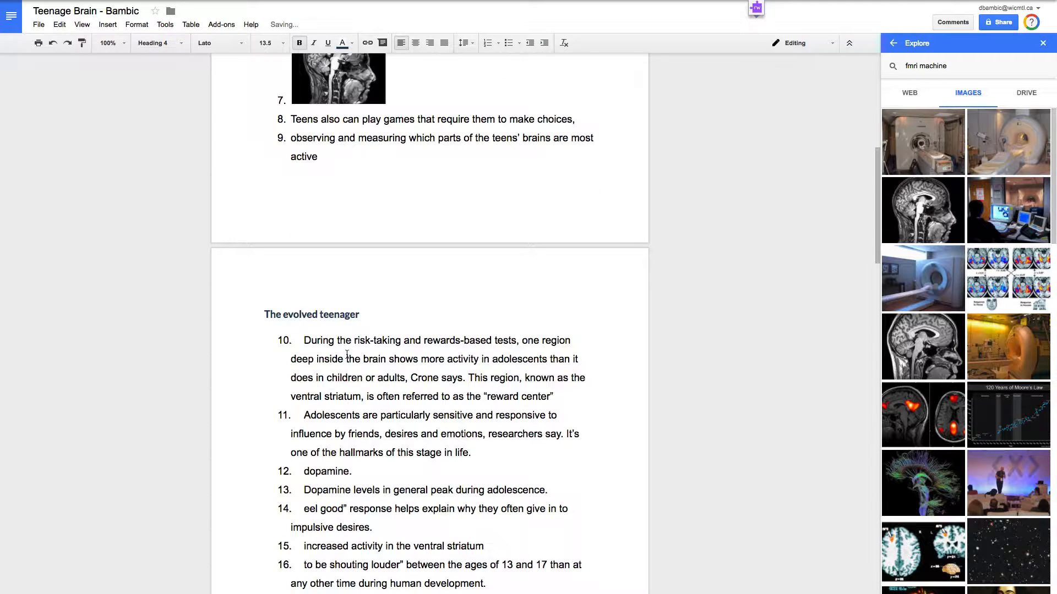
- Add the comment "sounds like...." to the phrase "brain's master planner." in the note about the prefrontal cortex
scroll(490, 476, down, 5)
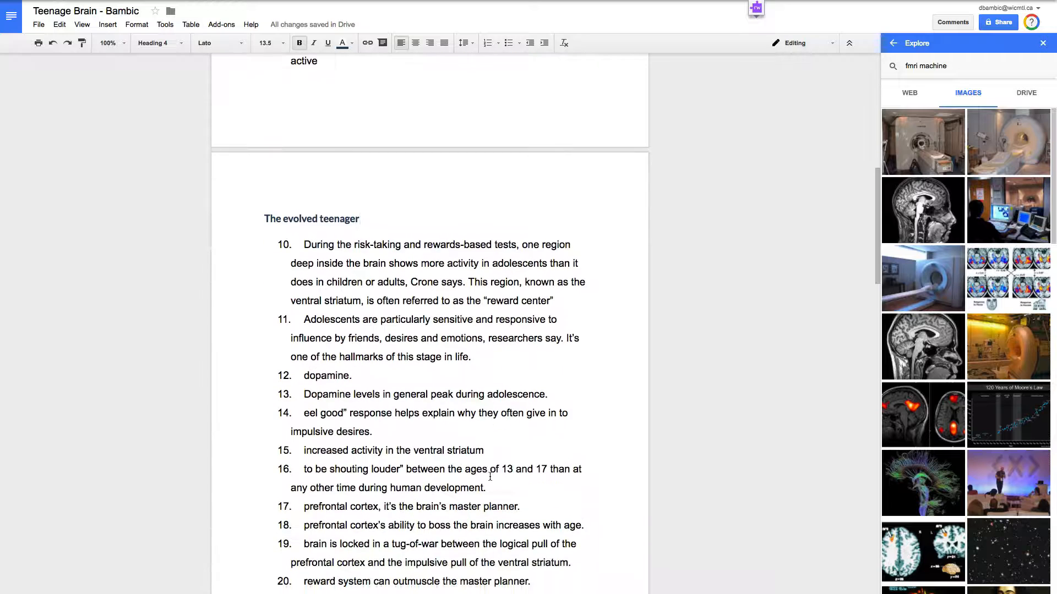
scroll(489, 476, up, 3)
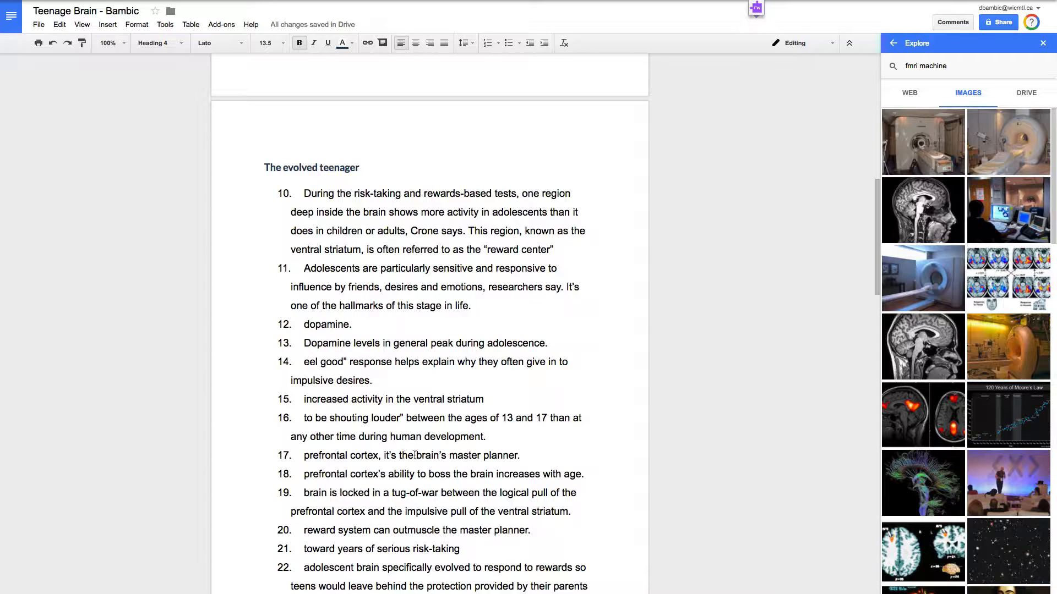
drag(414, 455, 525, 453)
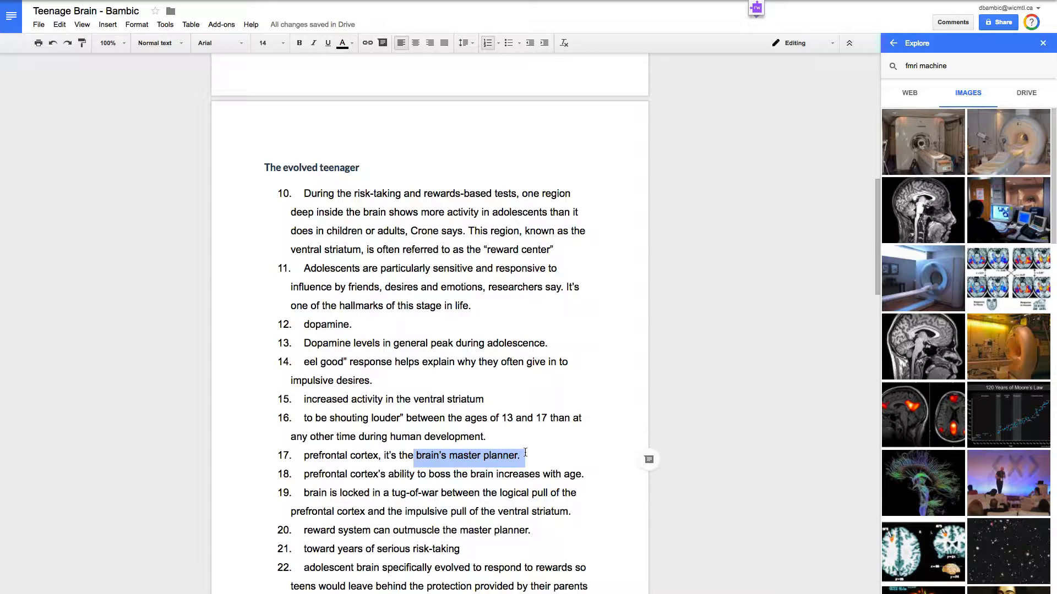
click(650, 460)
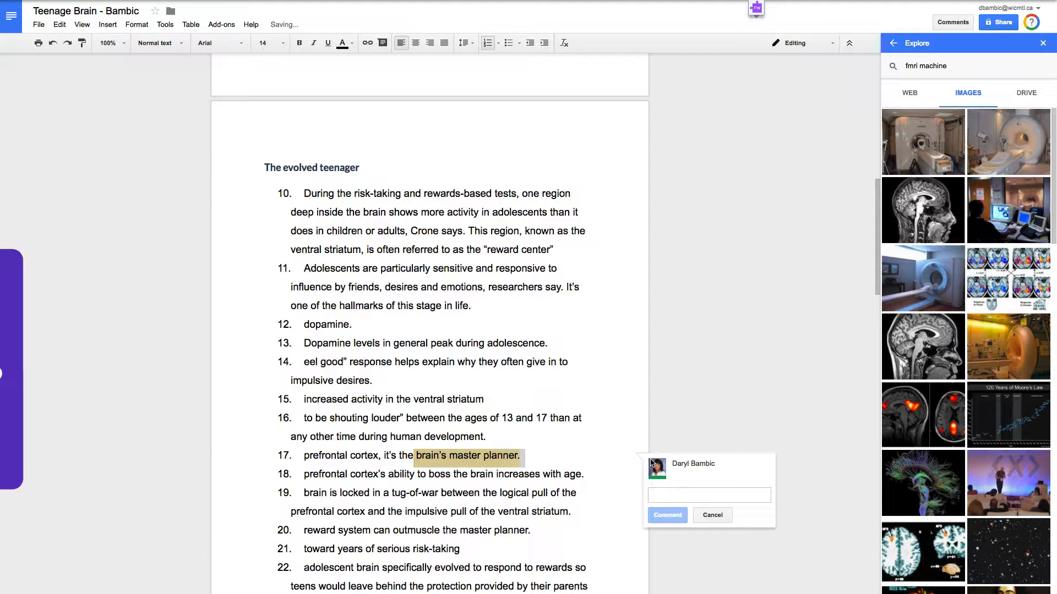
text(sounds )
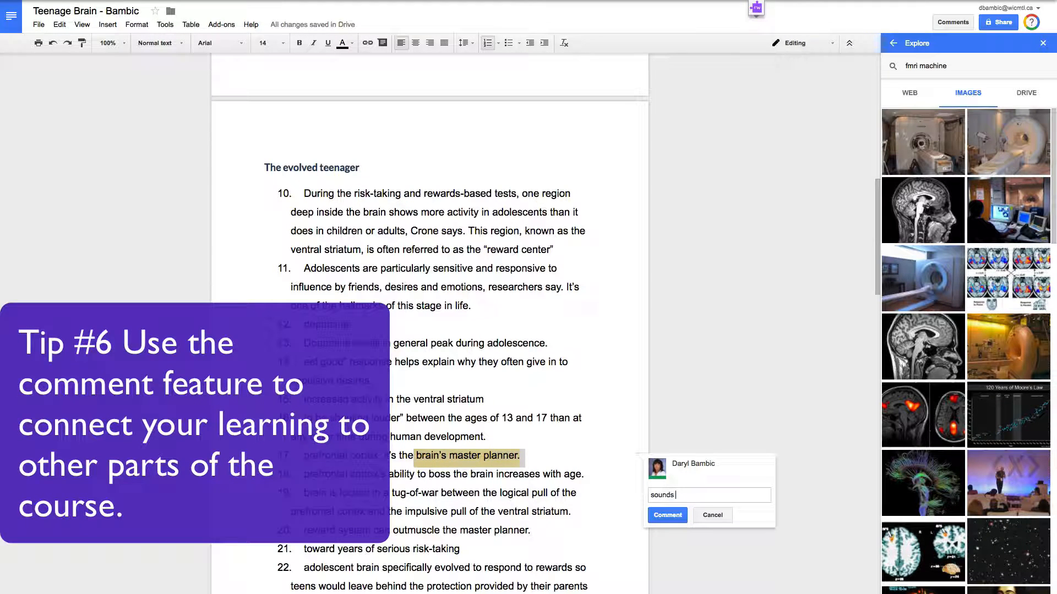
text(like....)
click(666, 516)
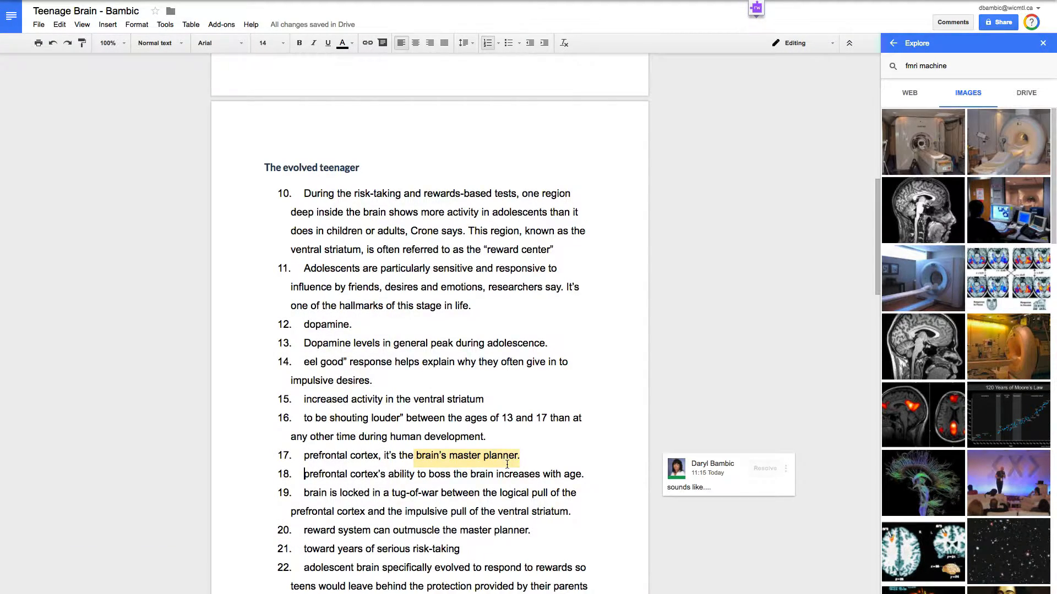
scroll(507, 464, down, 20)
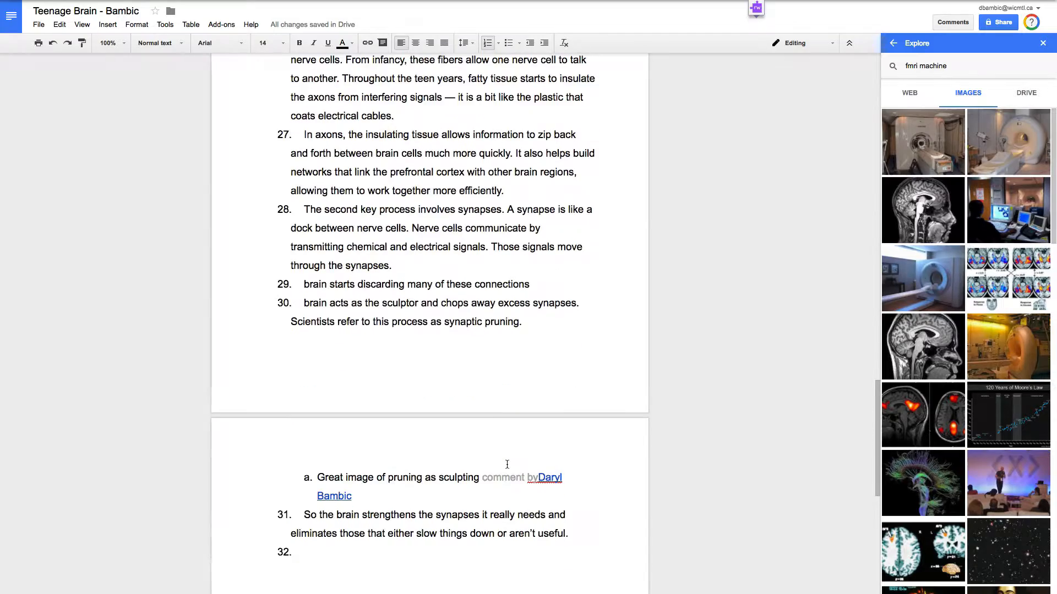
scroll(507, 464, up, 20)
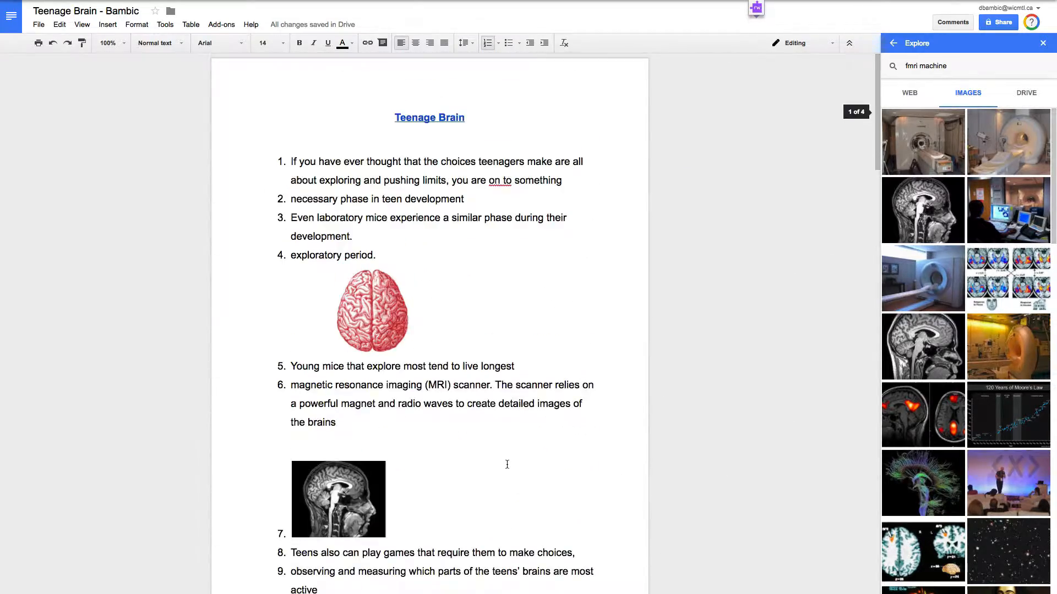